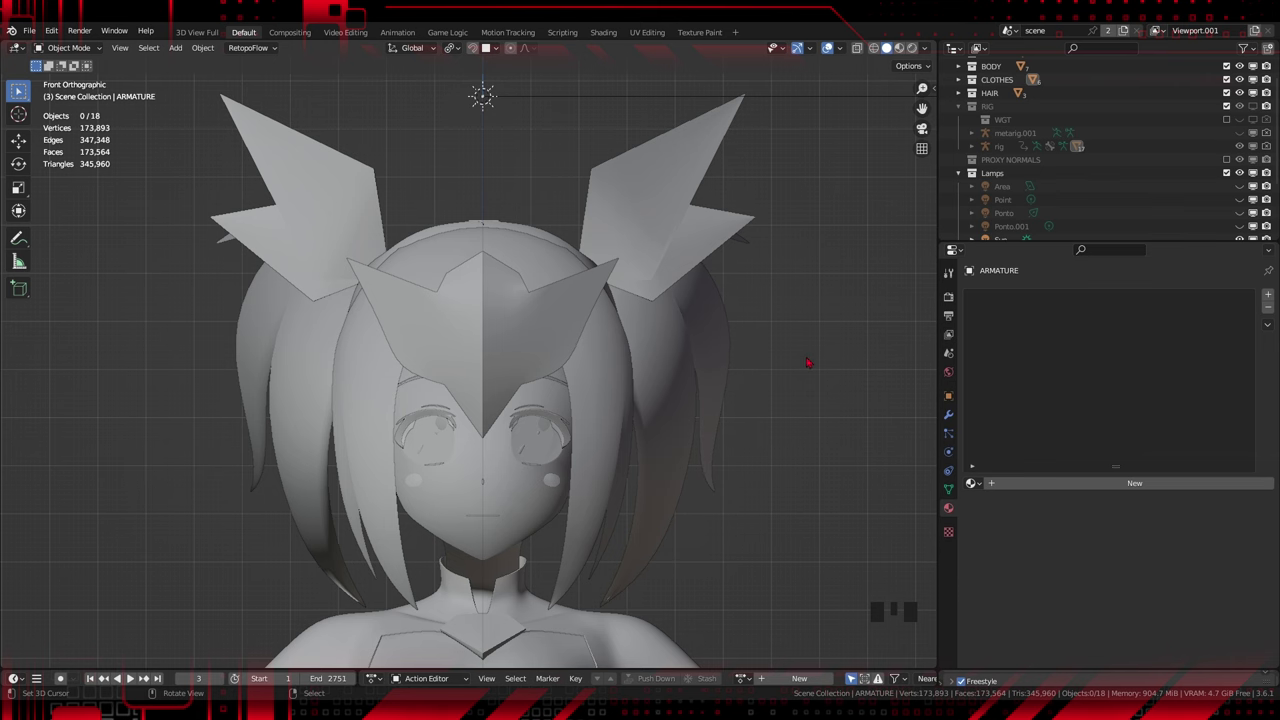
Select the Sun light above the character's head and examine its light and shadow settings.
scroll(745, 432, "down", 8)
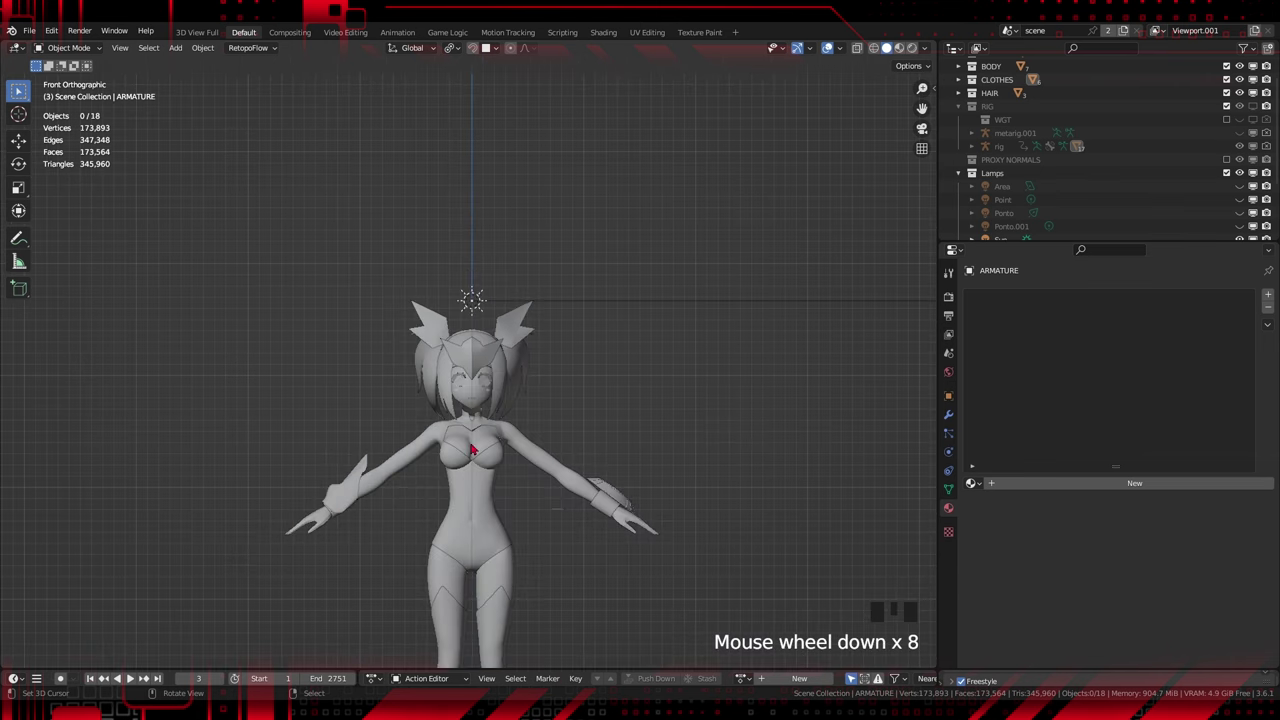
scroll(547, 464, "up", 4)
right_click(489, 237)
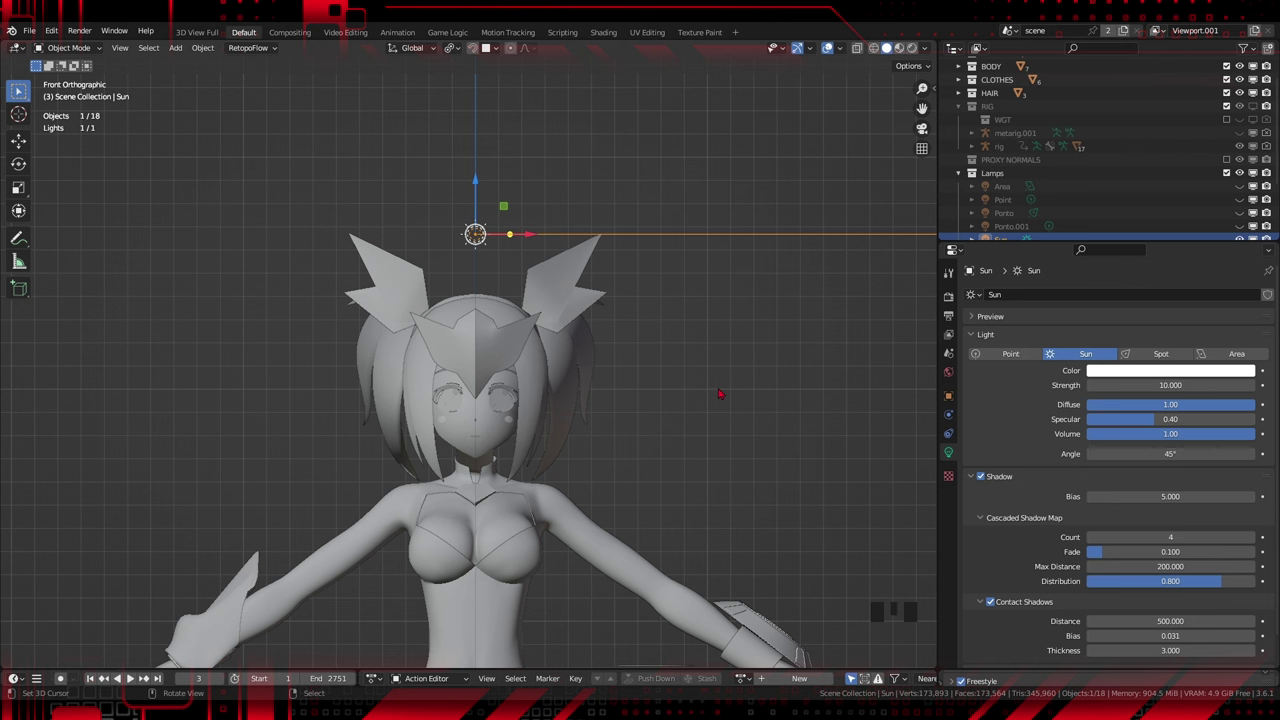
left_click(587, 317)
Give the BODY mesh a material slot with a new material and switch to the Shading workspace.
right_click(500, 524)
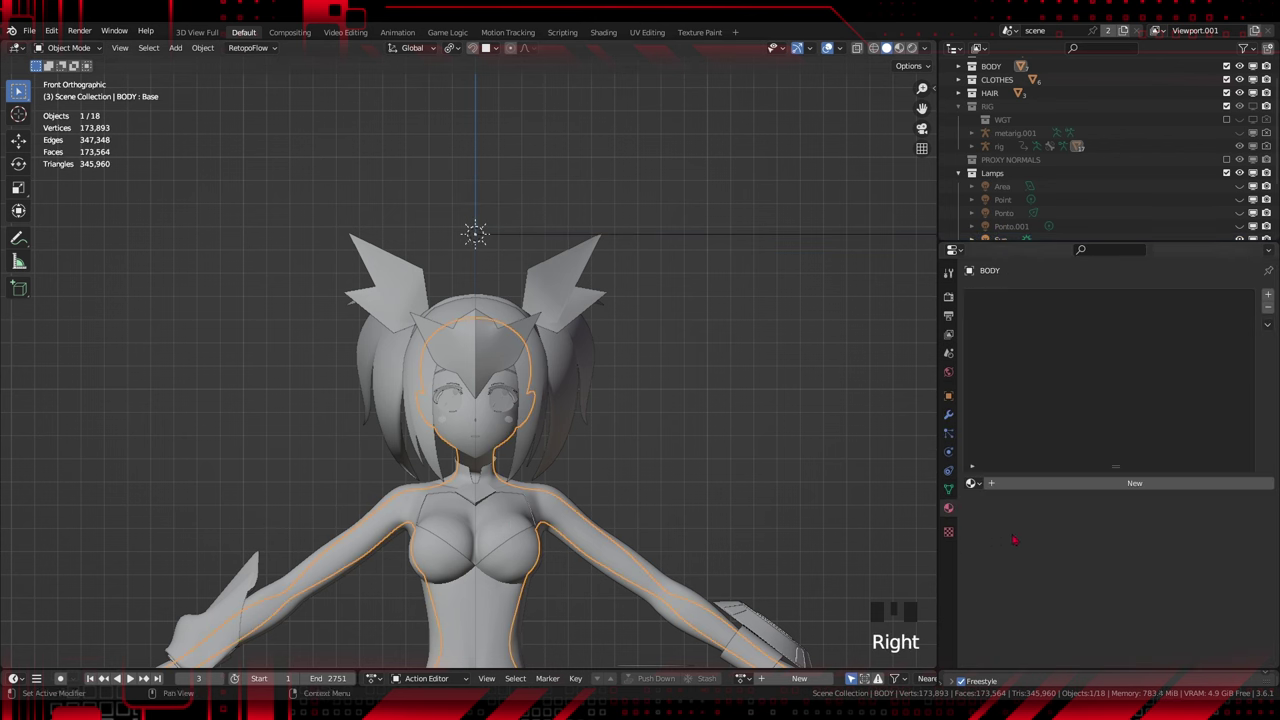
left_click(1268, 294)
left_click(1113, 489)
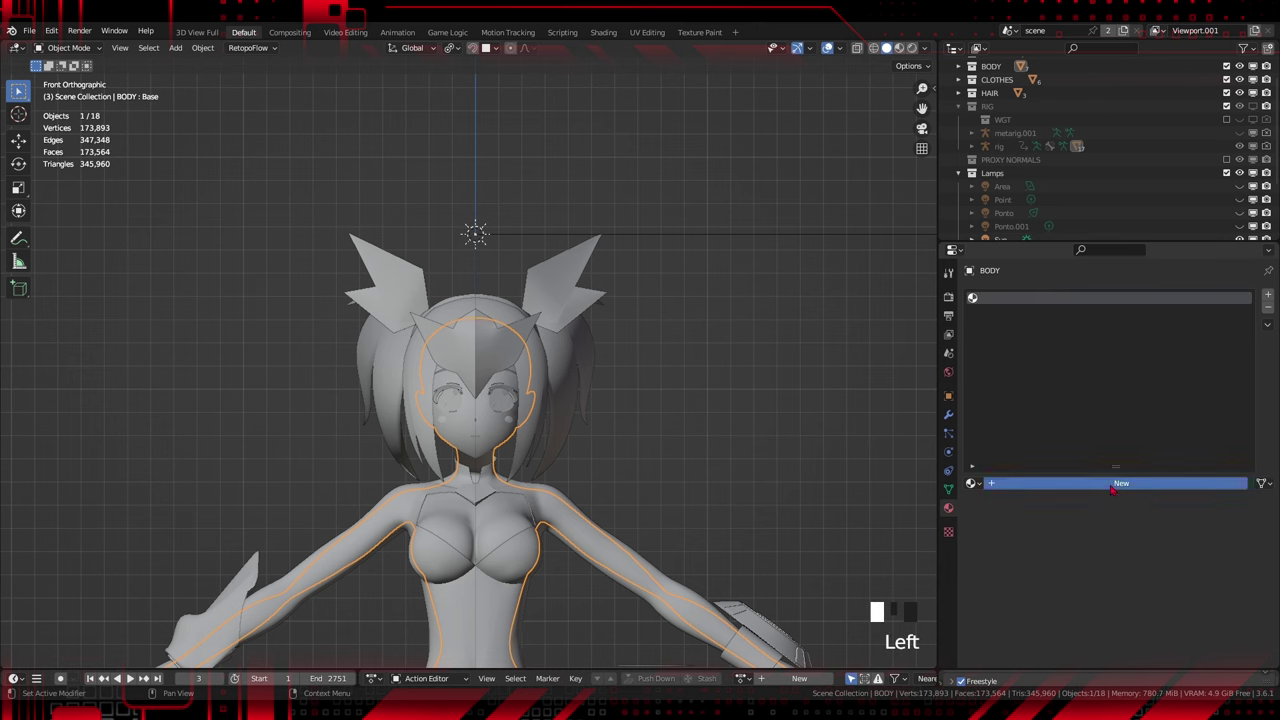
left_click(604, 32)
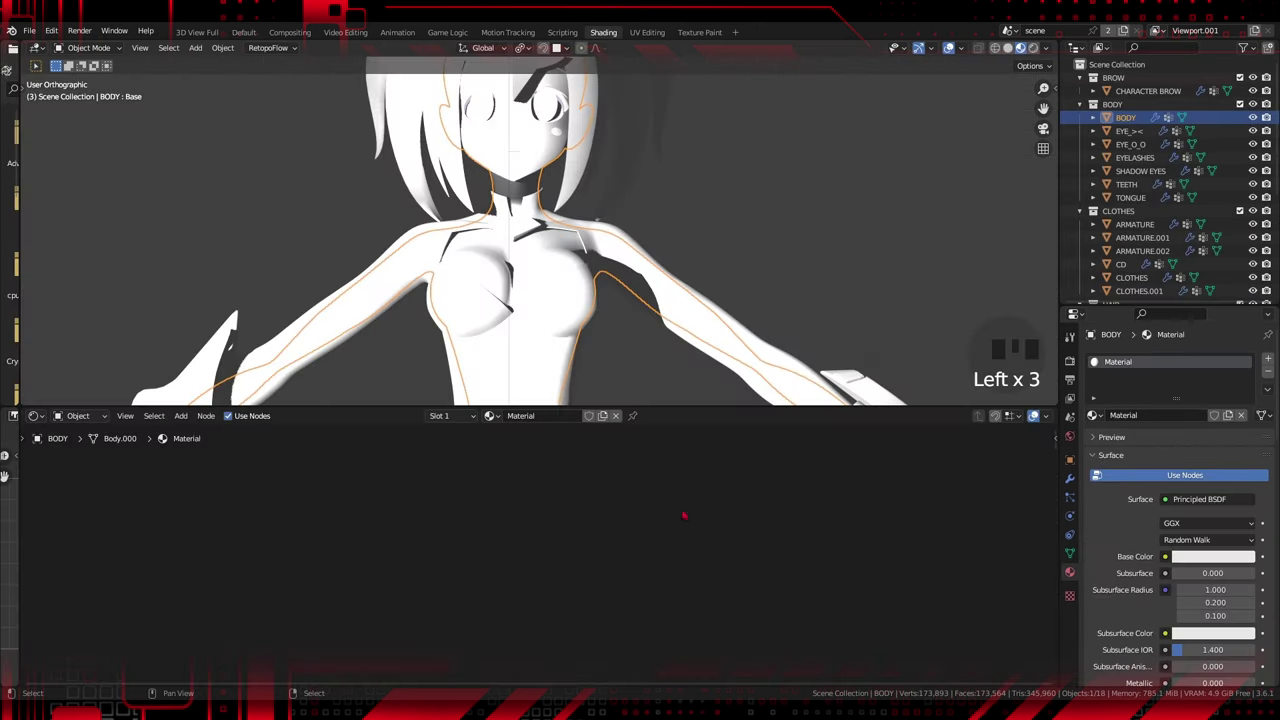
Delete the Principled BSDF node from the new BODY material.
left_click(693, 575)
scroll(693, 575, "down", 7)
right_click(480, 470)
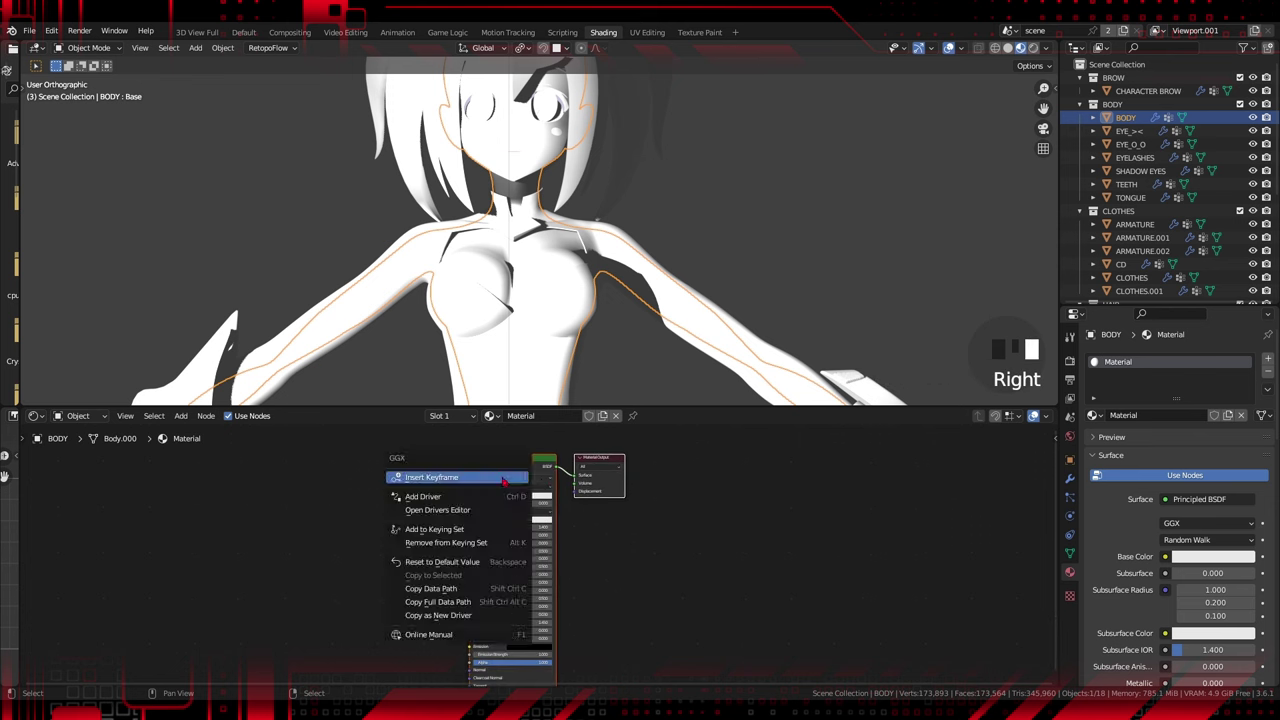
left_click(510, 592)
key("x")
Add a Diffuse BSDF node well to the left of the Material Output node.
key("shift+a")
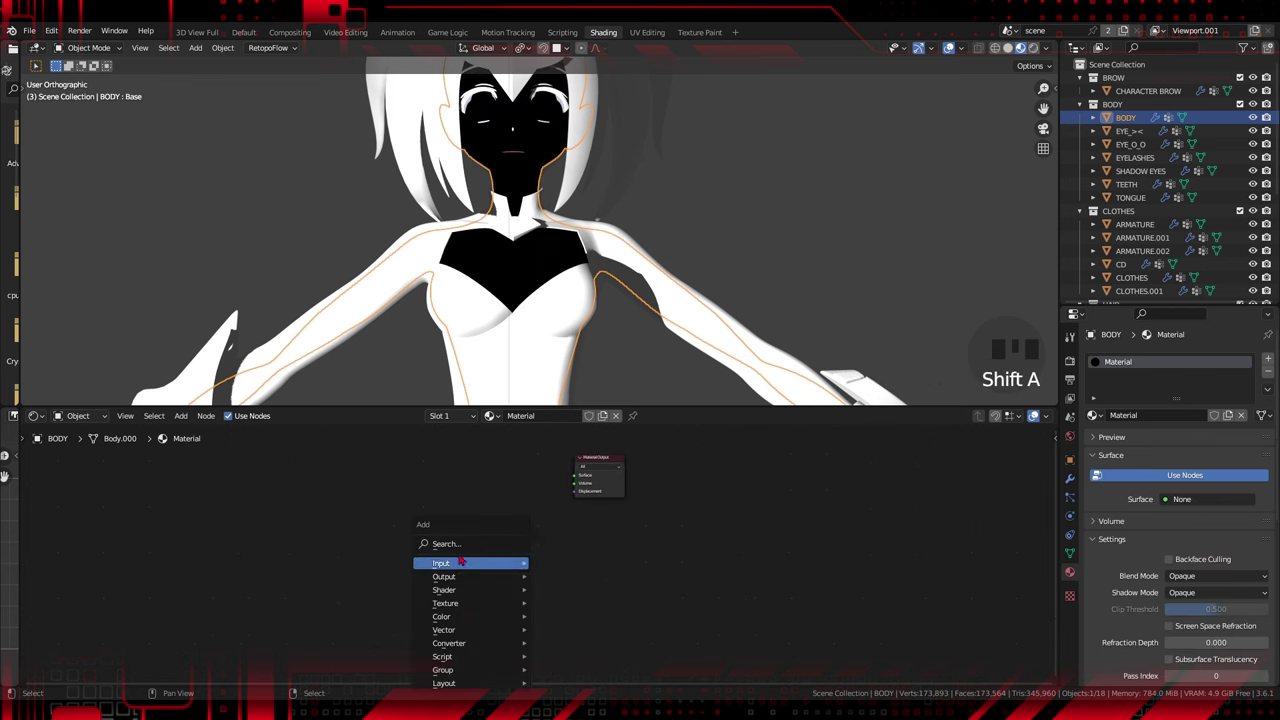
left_click(457, 544)
type("difuse")
key("Return")
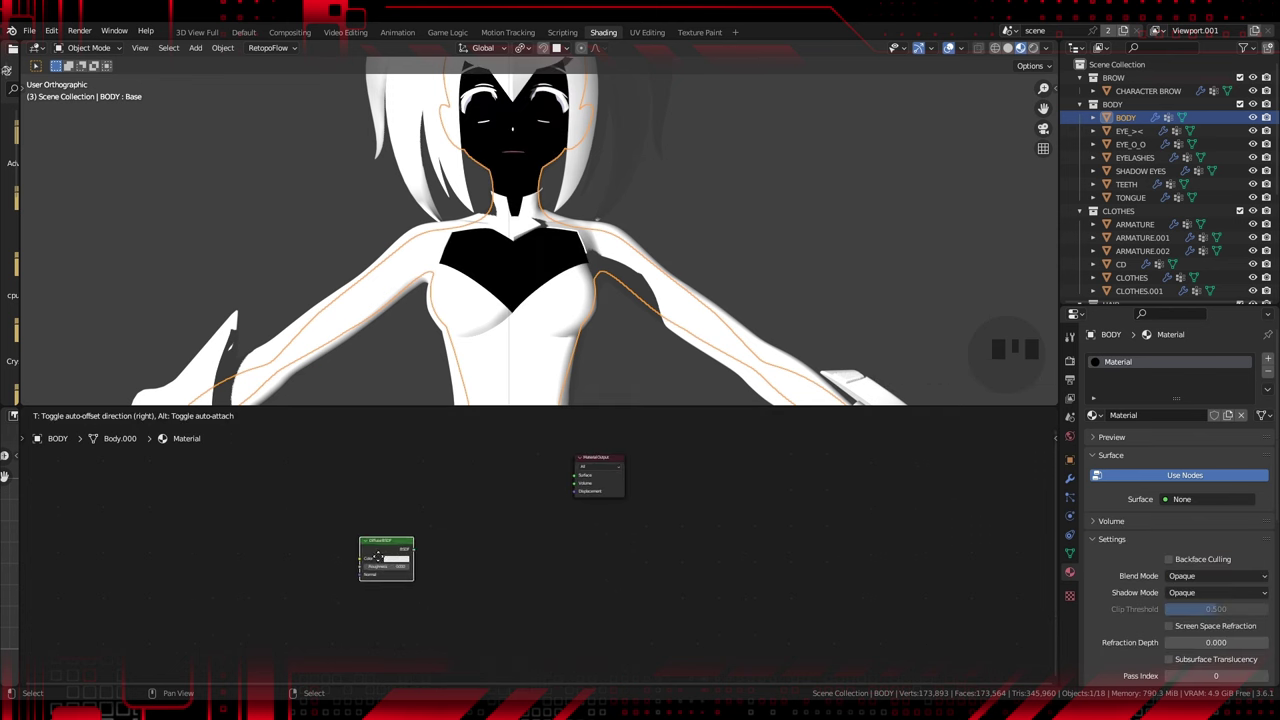
left_click(320, 520)
Add a Shader to RGB node just right of the Diffuse BSDF node.
key("shift+a")
left_click(457, 544)
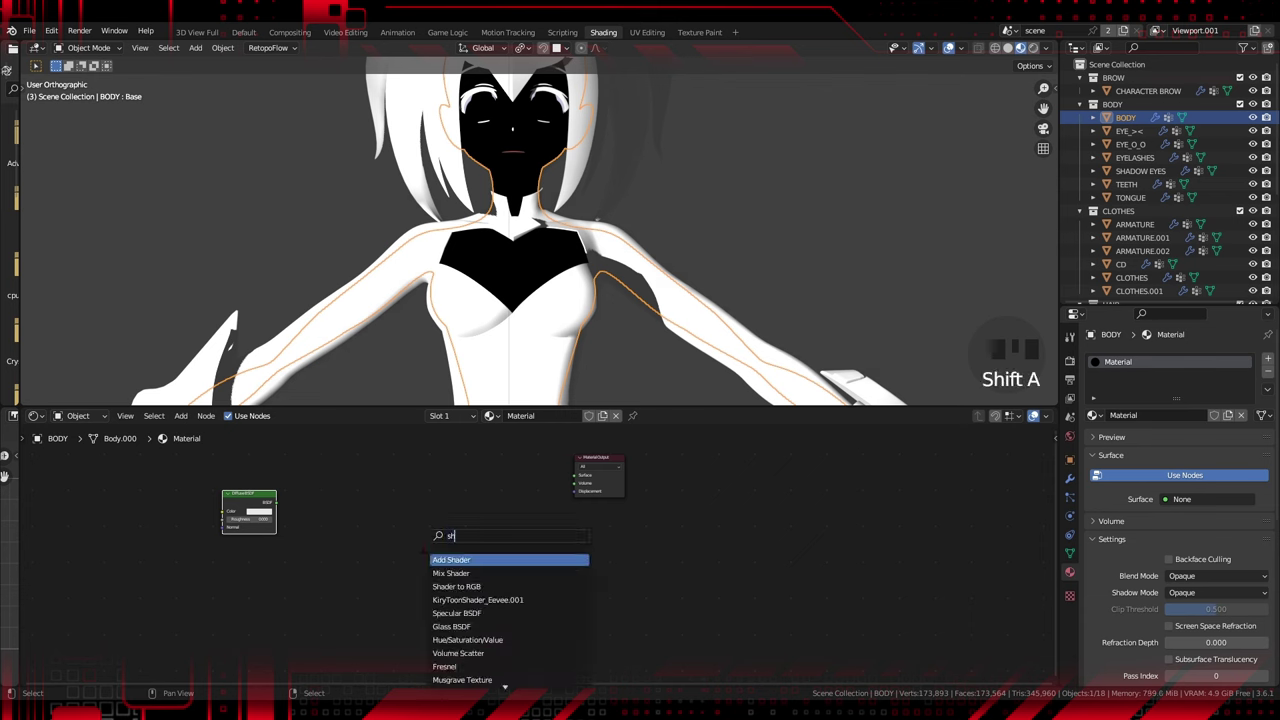
type("shader")
key("Return")
left_click(356, 499)
Add a Color Ramp node after Shader to RGB and move the Material Output node further right.
key("shift+a")
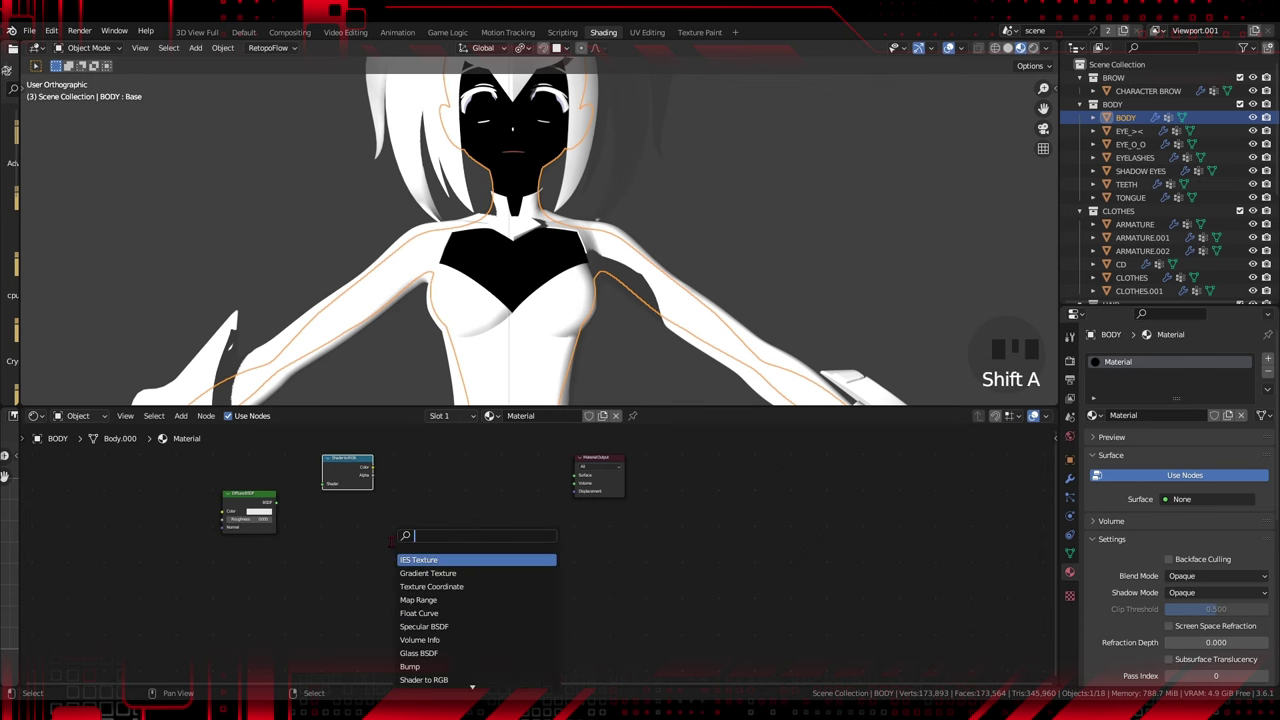
left_click(457, 544)
type("ramp")
key("Return")
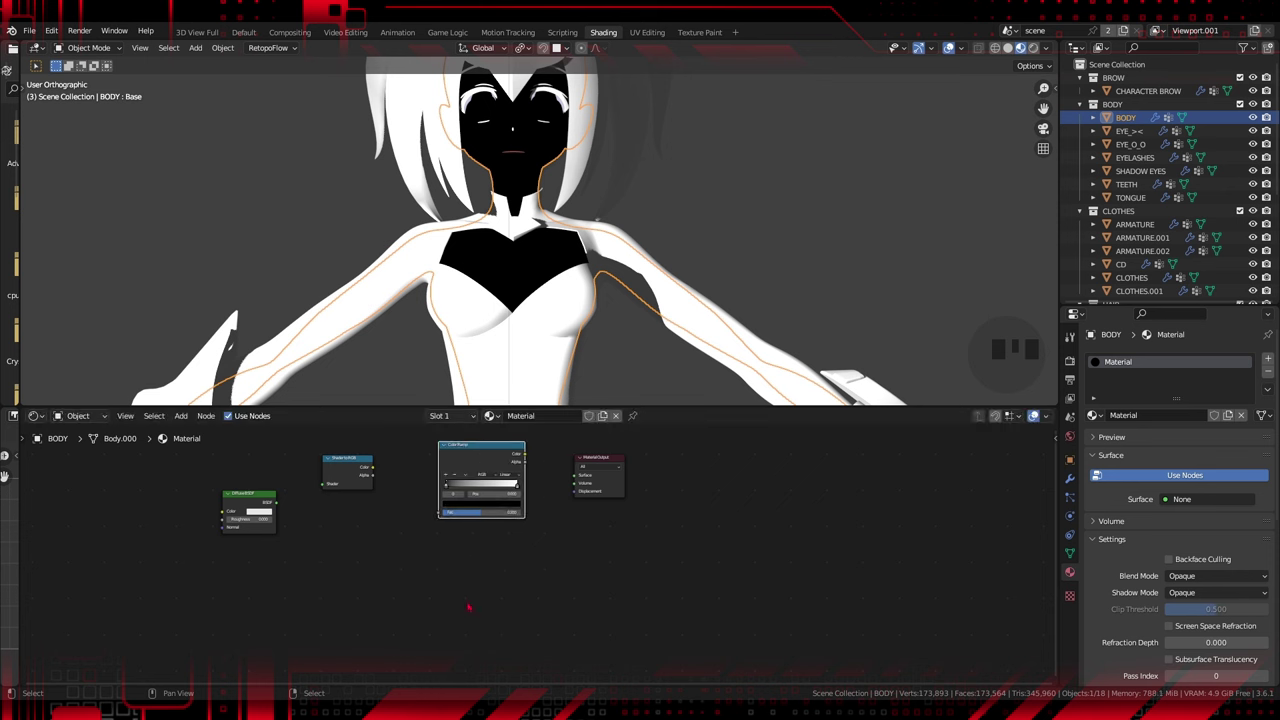
left_click_drag(600, 468, 728, 478)
key("shift+a")
left_click(656, 520)
type("mix")
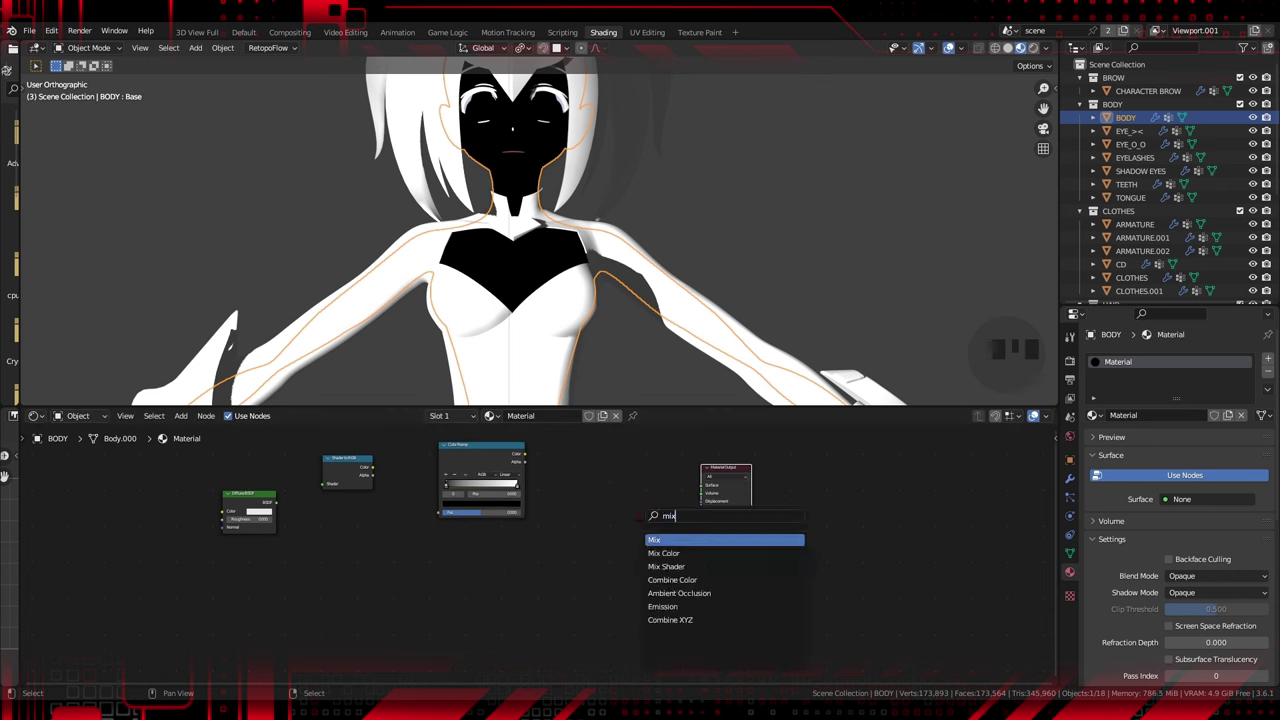
key("Return")
left_click(630, 540)
Add a Mix node for color data between the Color Ramp and Material Output nodes.
key("shift+a")
type("mix")
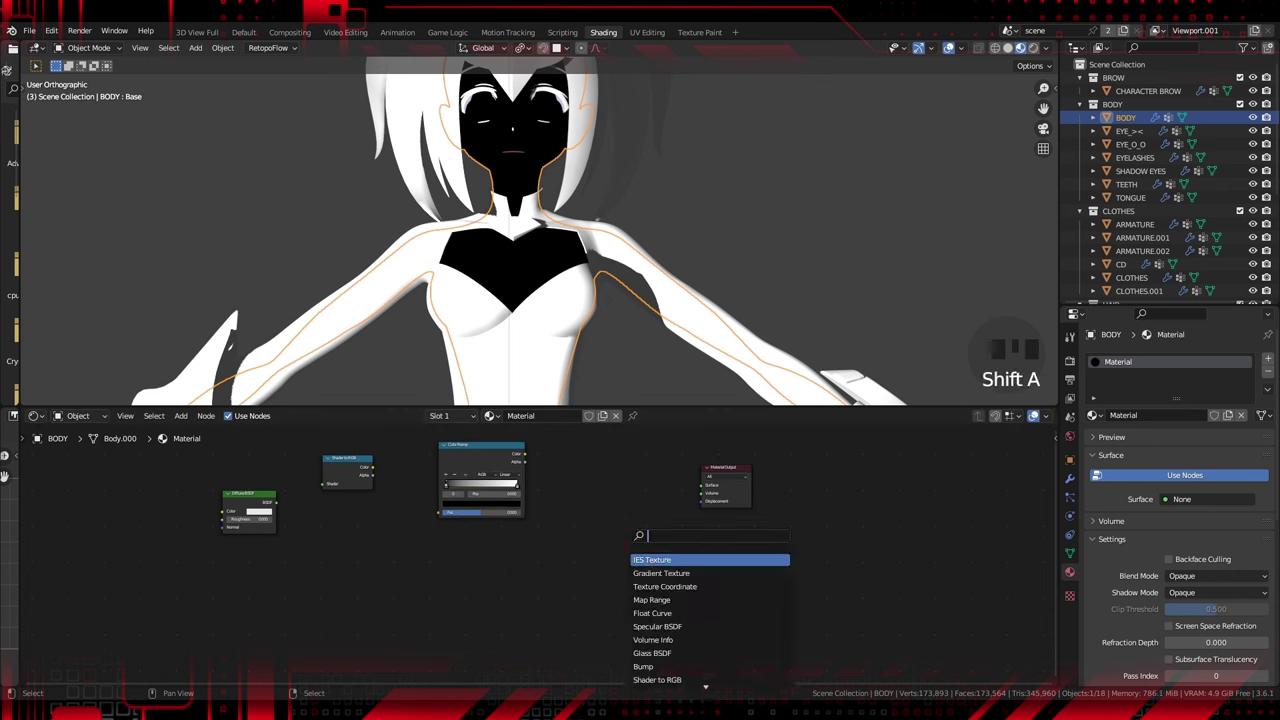
key("Return")
left_click(596, 454)
Link Diffuse BSDF through Shader to RGB and Color Ramp into the Mix factor, and the Mix result to the Material Output's surface.
scroll(330, 500, "up", 2)
mouse_move(232, 493)
left_mouse_down()
mouse_move(285, 472)
mouse_move(374, 476)
mouse_move(422, 505)
left_mouse_up()
left_click_drag(521, 437, 602, 503)
left_click_drag(659, 448, 728, 474)
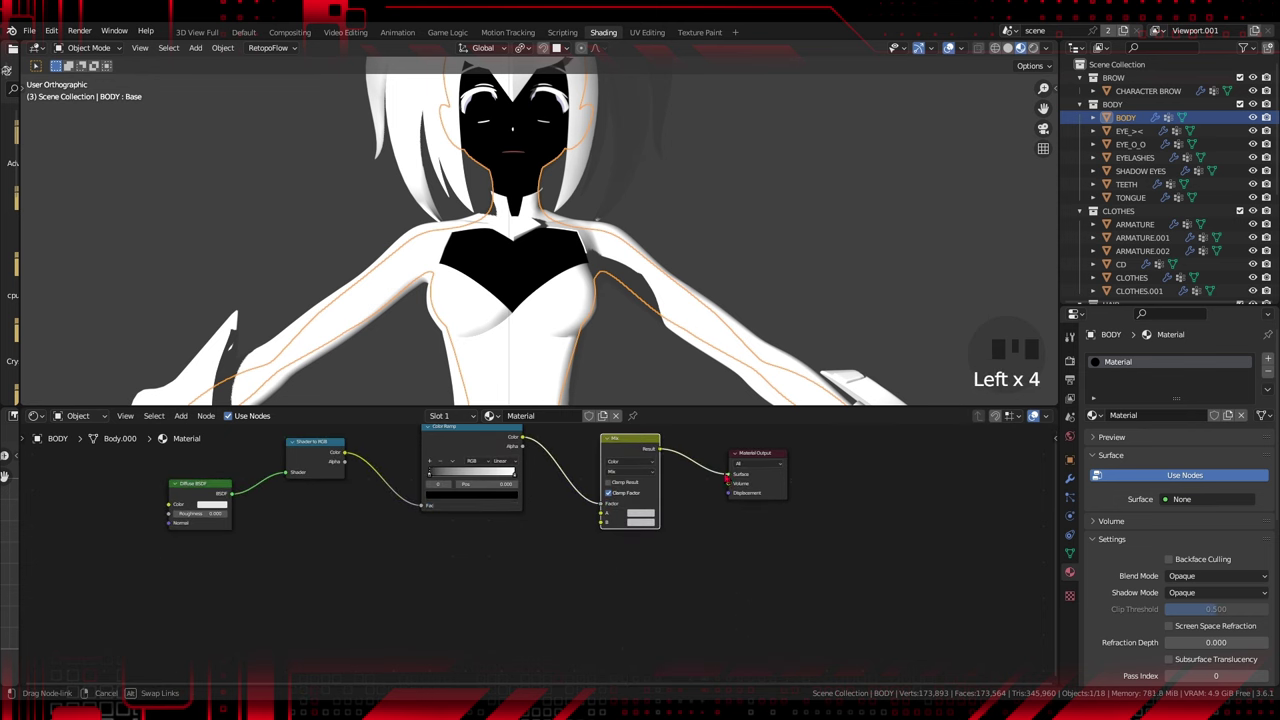
Set the Color Ramp interpolation to Constant and move its white stop to the ramp's left end.
middle_click_drag(525, 108, 631, 213, "shift")
scroll(628, 208, "up", 4)
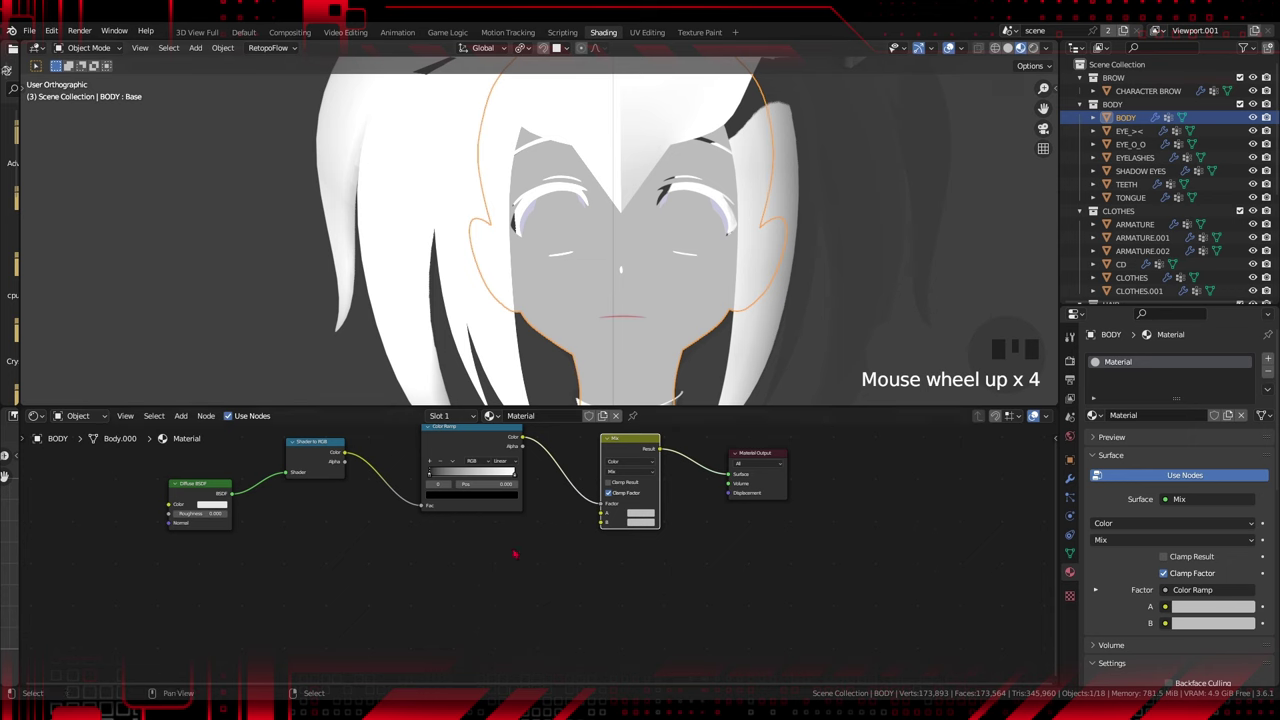
scroll(535, 534, "up", 4)
middle_click_drag(537, 530, 630, 680, "shift")
left_click(560, 530)
left_click(555, 634)
left_click_drag(585, 558, 390, 563)
Color the Mix node's A input red and B input dark red, and move the ramp's black stop to position 0.777.
left_click(850, 646)
left_click(904, 514)
left_click(852, 664)
left_click(904, 534)
left_click_drag(493, 564, 542, 566)
Add a UV Map node in the empty area below and left of the Diffuse BSDF node.
scroll(548, 600, "down", 16)
middle_click_drag(553, 640, 594, 560, "shift")
key("shift+a")
type("suv m")
key("Return")
left_click(300, 570)
scroll(400, 614, "up", 5)
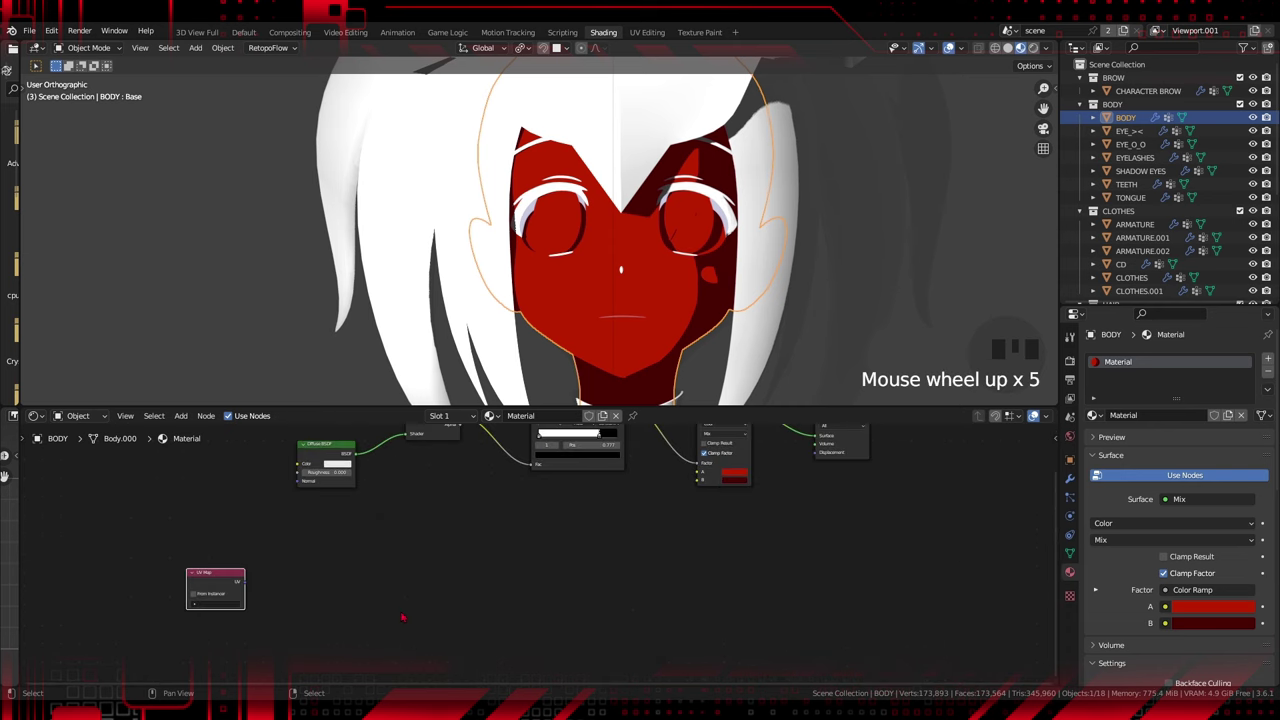
Add a Mapping node to the right of the UV Map node.
key("shift+a")
type("map")
left_click(460, 538)
left_click(336, 596)
Add an Image Texture node beside the Mapping node and place a duplicate of it directly below.
key("shift+a")
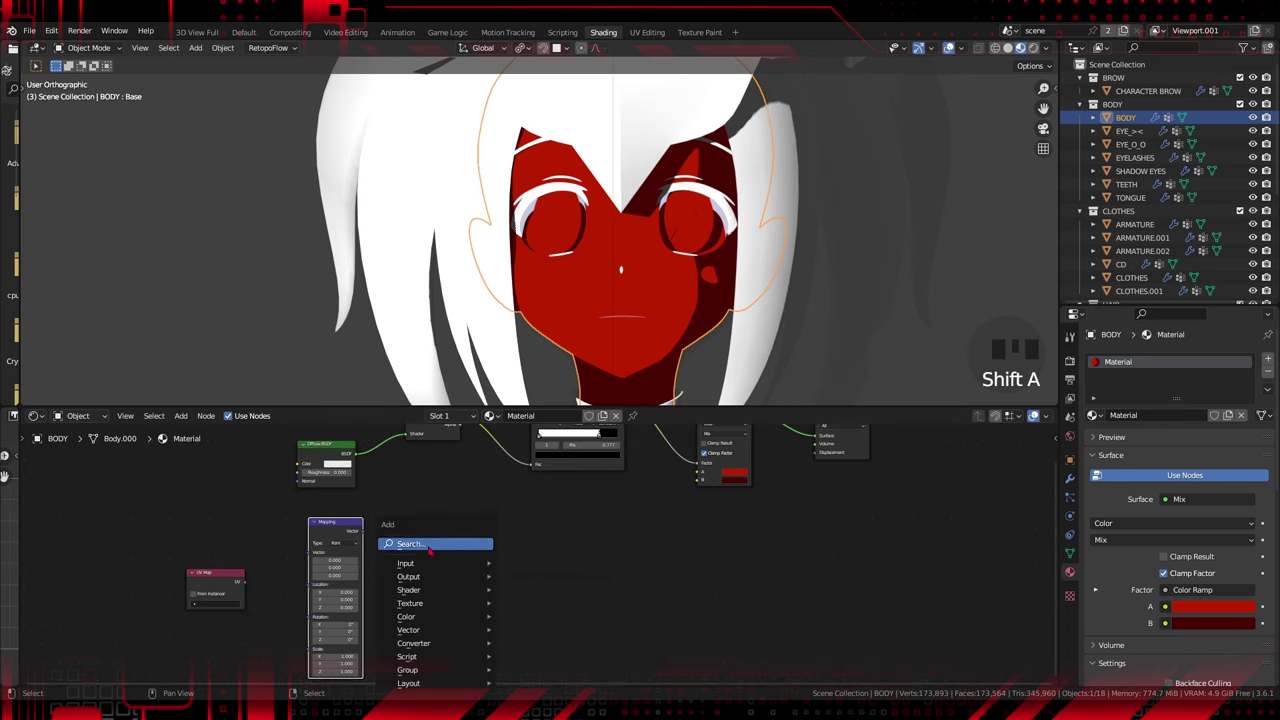
type("tex")
left_click(483, 627)
left_click(476, 602)
key("shift+d")
key("y")
left_click(472, 684)
Link UV Map to the Mapping vector, set the Mapping type to Texture, and connect Mapping to both Image Texture nodes.
middle_click_drag(430, 580, 426, 568)
scroll(290, 582, "up", 4)
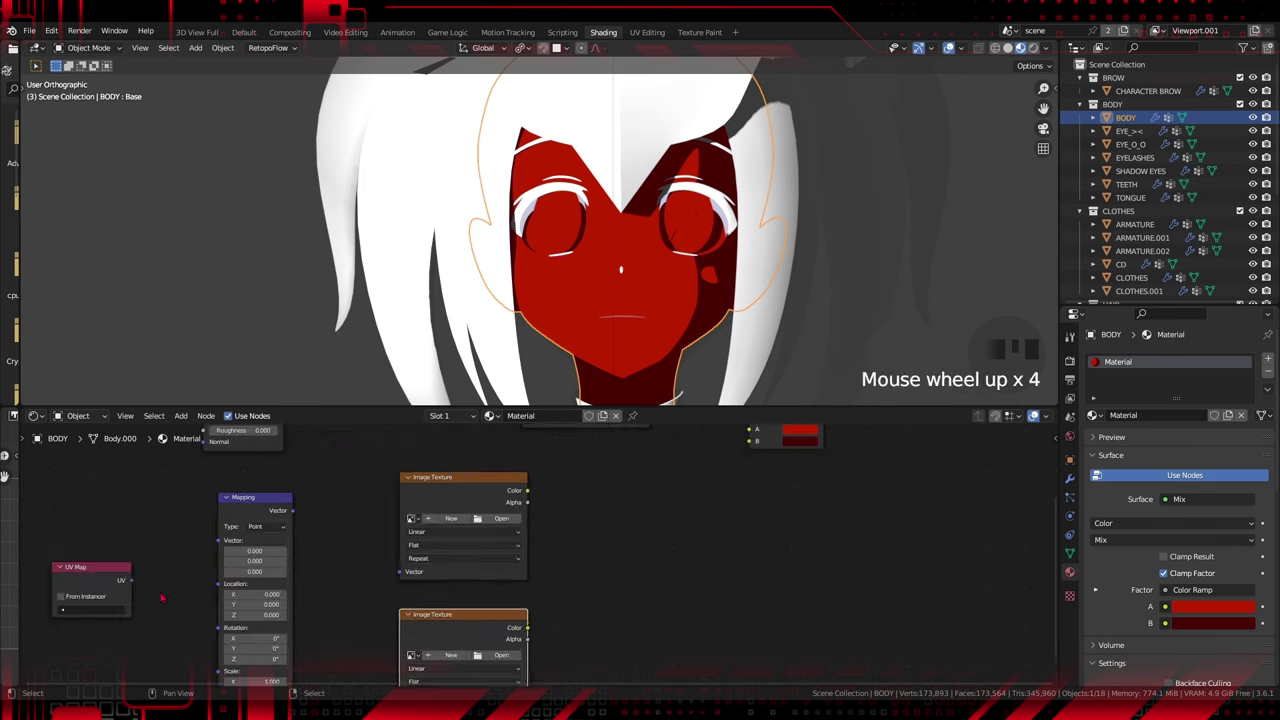
left_click_drag(131, 580, 218, 541)
left_click(266, 527)
left_click(264, 562)
left_click_drag(293, 511, 400, 572)
left_click_drag(313, 440, 420, 638)
Link the upper Image Texture's color to Mix A and the lower one's to Mix B, and enlarge the node editor.
left_click_drag(467, 528, 629, 484)
left_click_drag(467, 629, 627, 493)
scroll(545, 556, "down", 3)
left_click_drag(550, 407, 550, 218)
Choose the eyes UV map in the UV Map node.
scroll(600, 566, "up", 4)
left_click(192, 552)
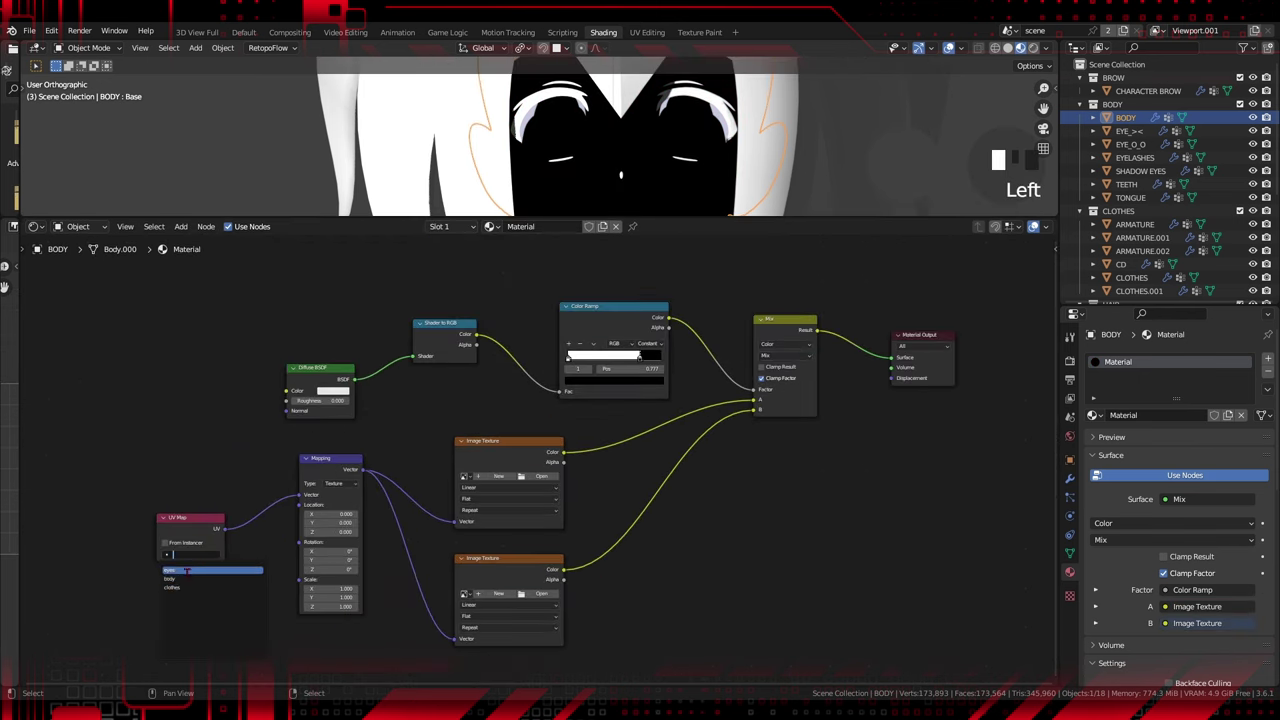
left_click(192, 570)
scroll(190, 559, "up", 4)
middle_click_drag(190, 557, 242, 523)
scroll(241, 522, "down", 4)
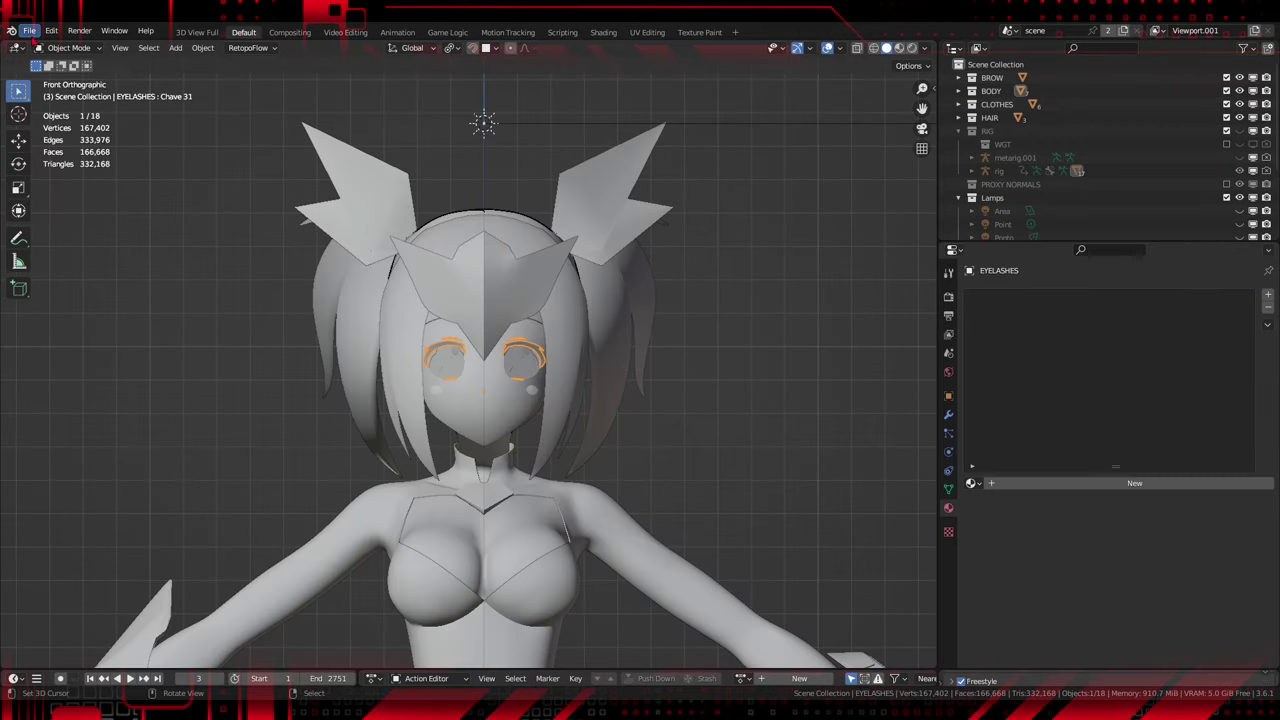
Append the Outline material from the file Uzaki Hana - Defalt.blend in the Uzaki Hana folder.
left_click(30, 33)
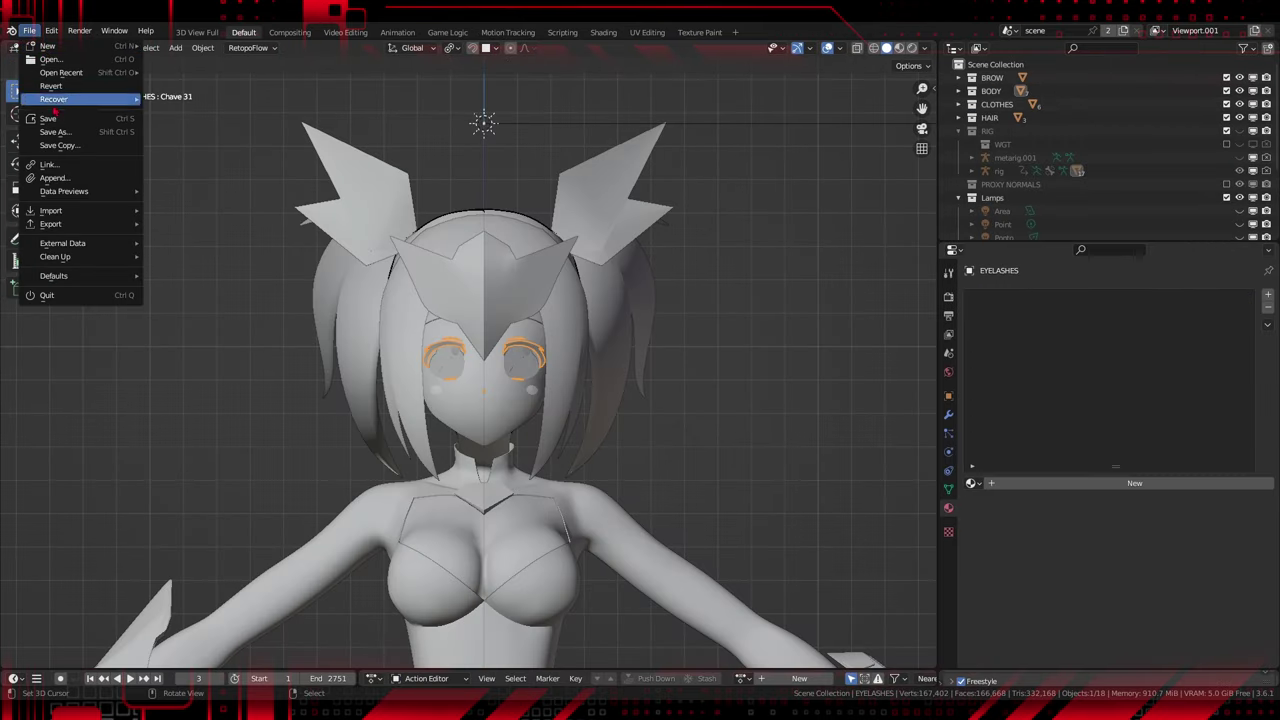
left_click(50, 180)
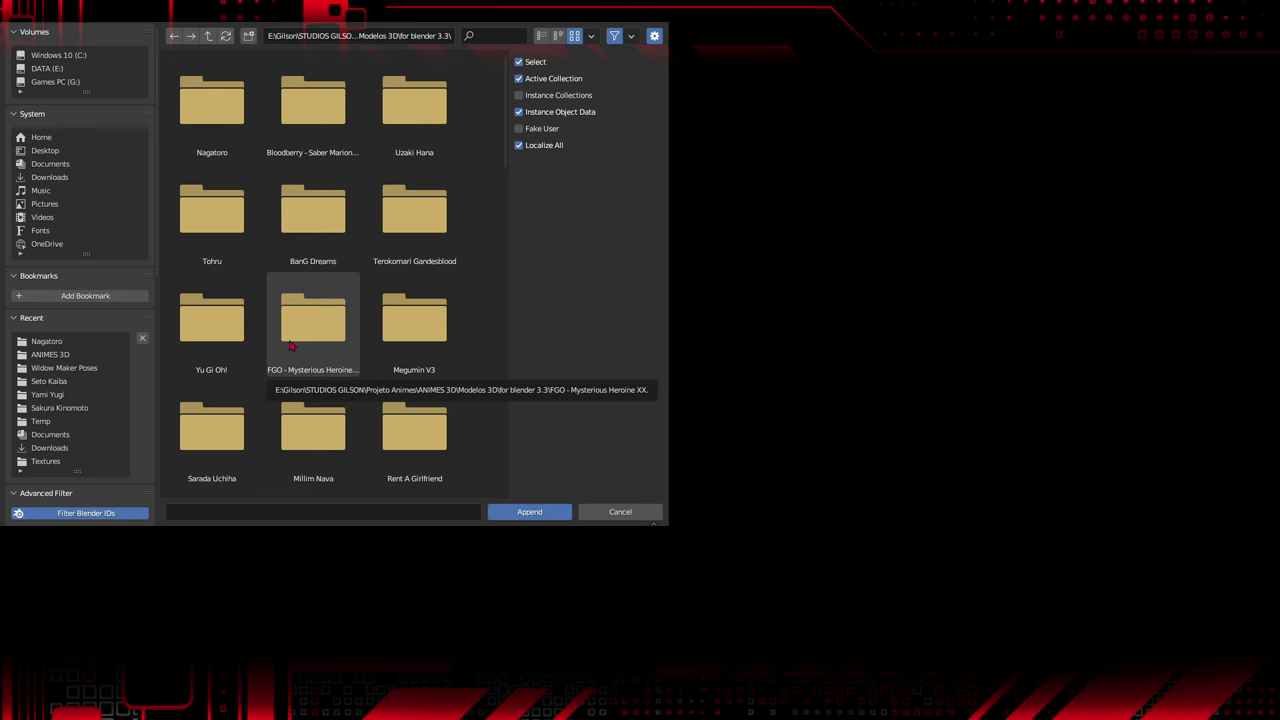
left_click(425, 115)
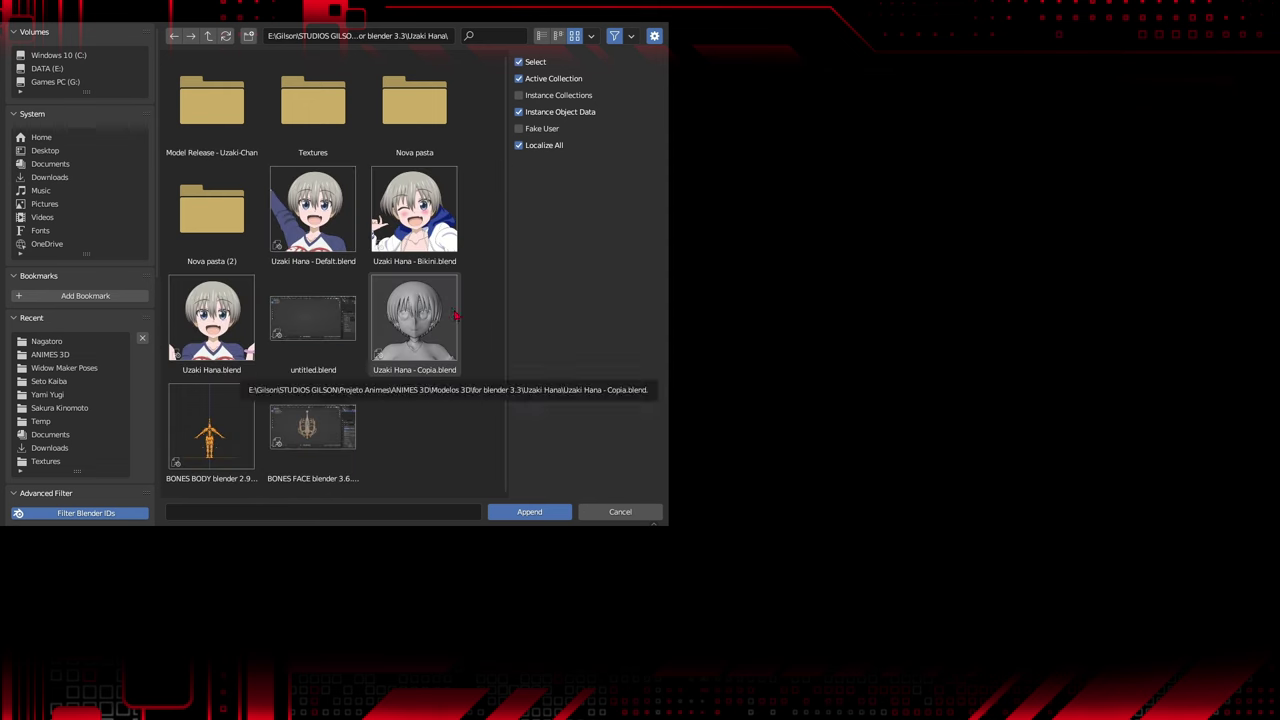
left_click(323, 207)
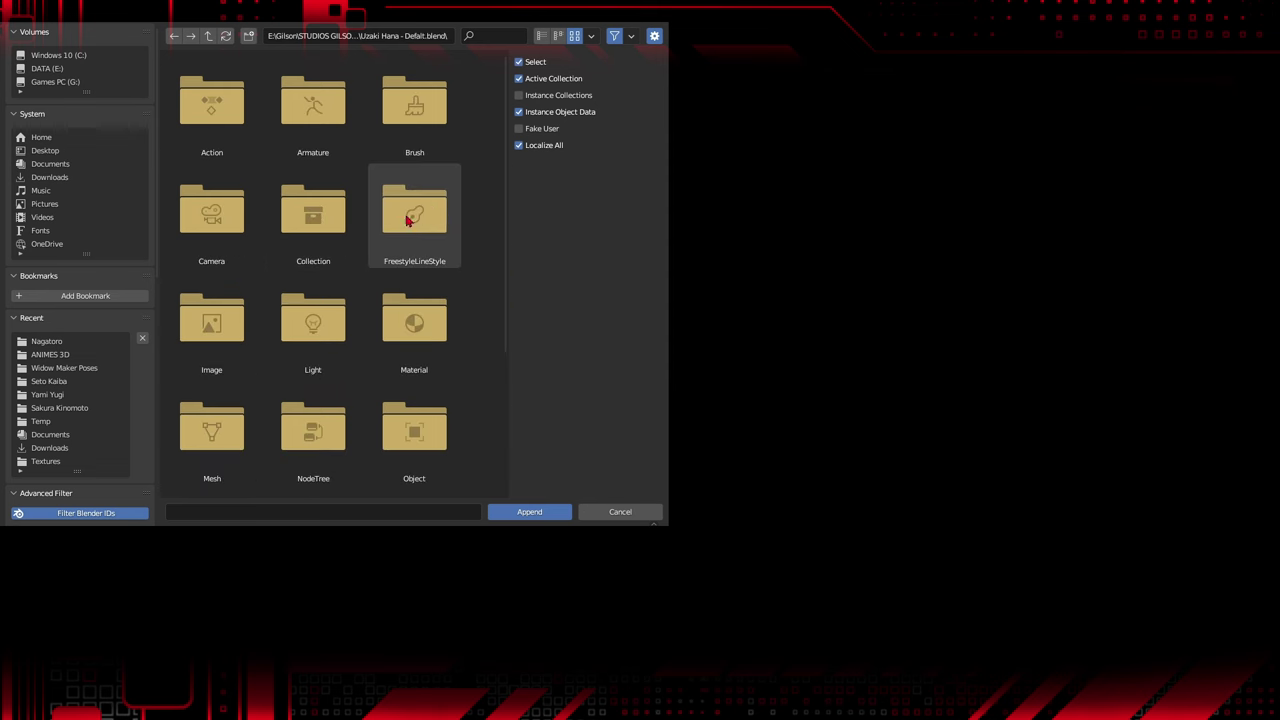
left_click(410, 340)
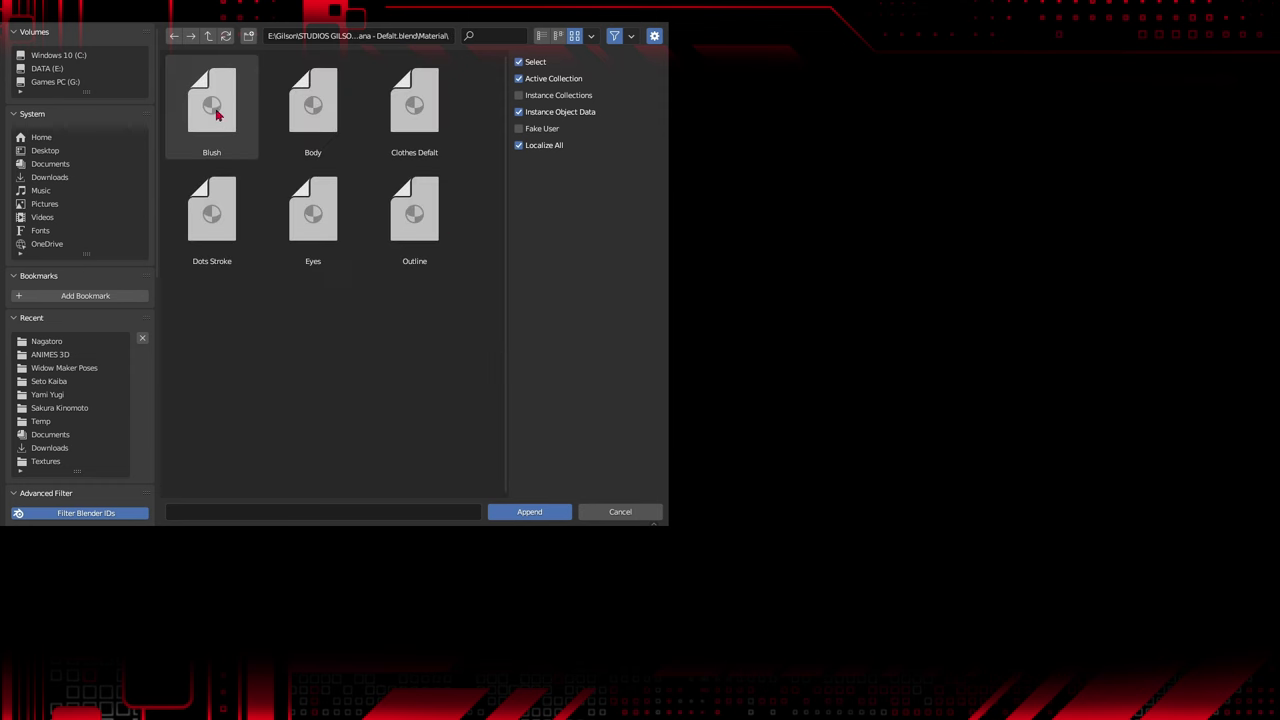
double_click(417, 211)
Add a material slot to the EYELASHES object and assign an existing material to it.
left_click(1268, 295)
left_click(973, 483)
left_click(1015, 620)
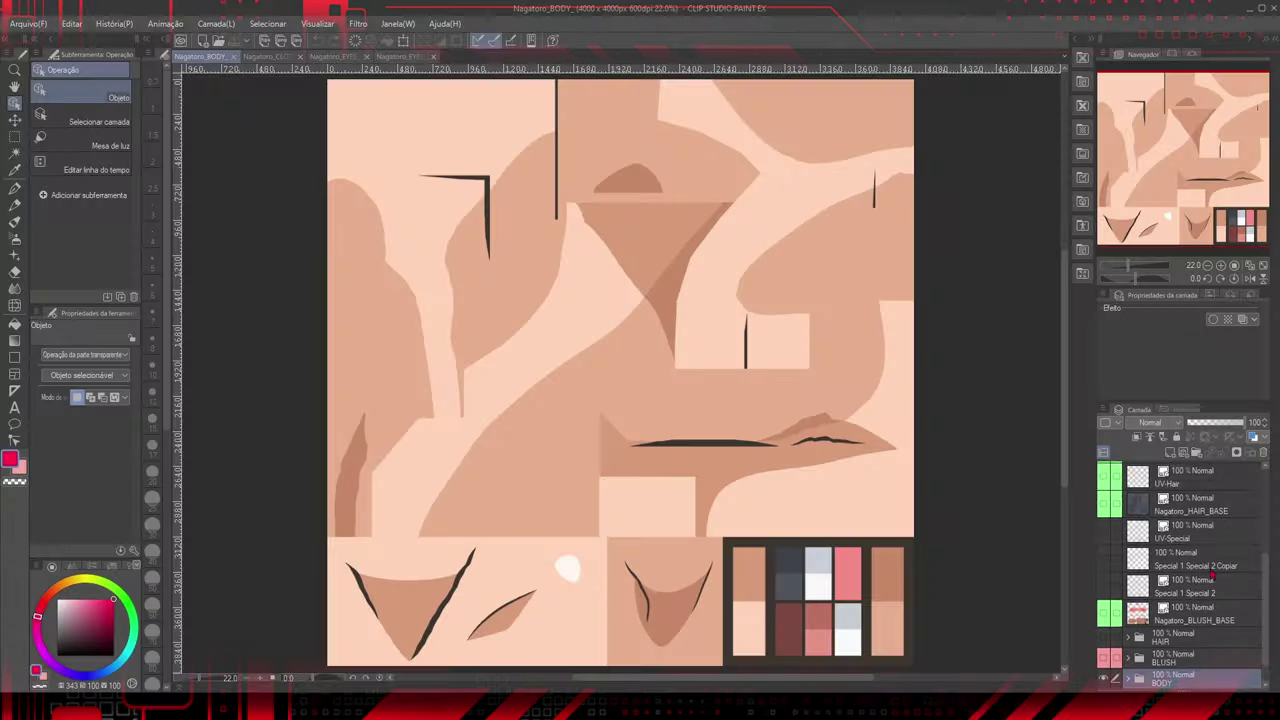
Switch to Clip Studio Paint and toggle the BODY group's BASE and SSS folders to compare the lit and shadow skin textures.
scroll(1208, 572, "down", 2)
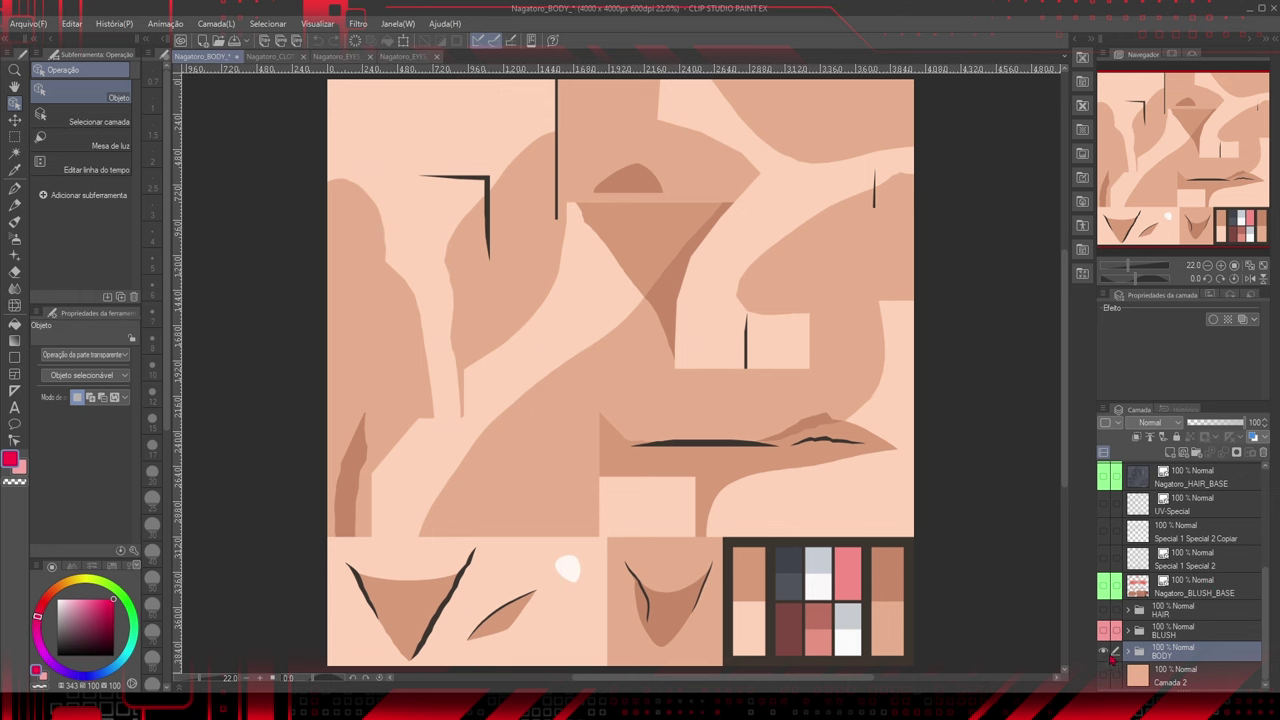
left_click(1105, 594)
left_click(1105, 594)
scroll(1105, 596, "down", 1)
left_click(1104, 624)
left_click(1104, 603)
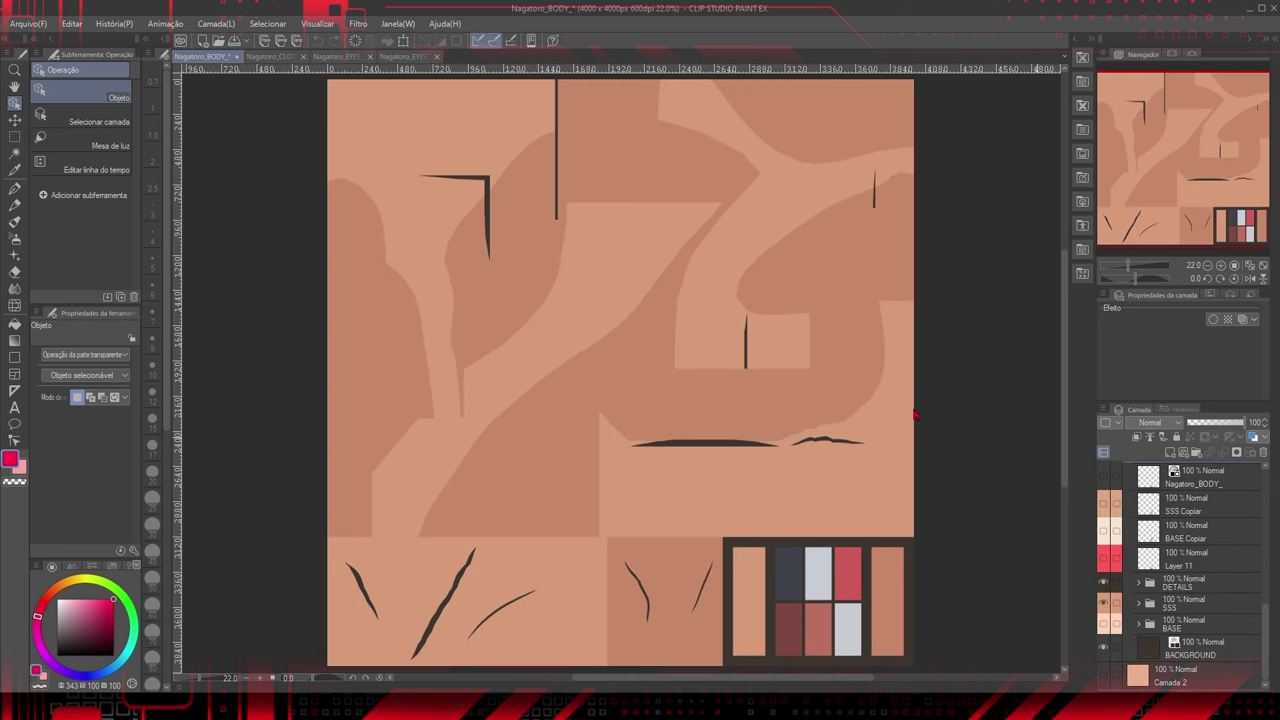
scroll(1105, 605, "up", 2)
left_click(1104, 617)
scroll(1105, 600, "up", 3)
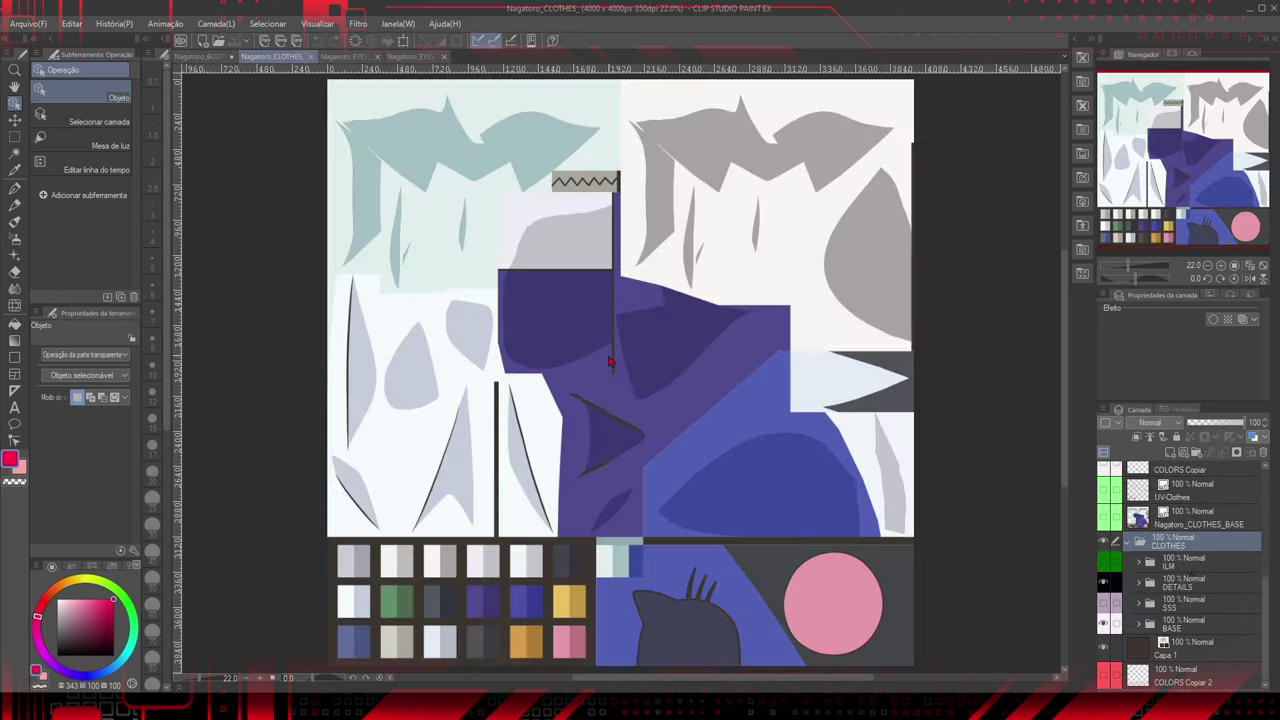
Toggle the SSS folder in the Nagatoro_CLOTHES_ texture to compare it with the base colors, and bring up the first eyes texture document.
left_click(1104, 604)
left_click(1104, 604)
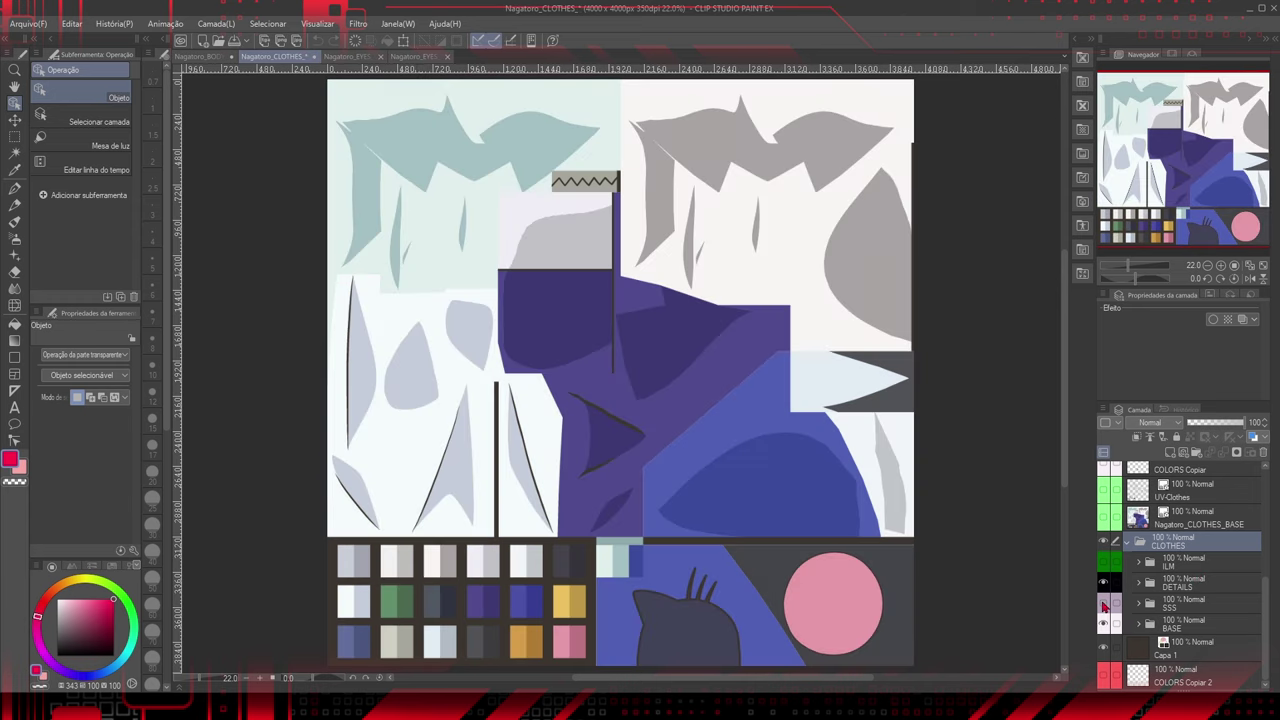
left_click(1104, 604)
left_click(1104, 604)
left_click(352, 60)
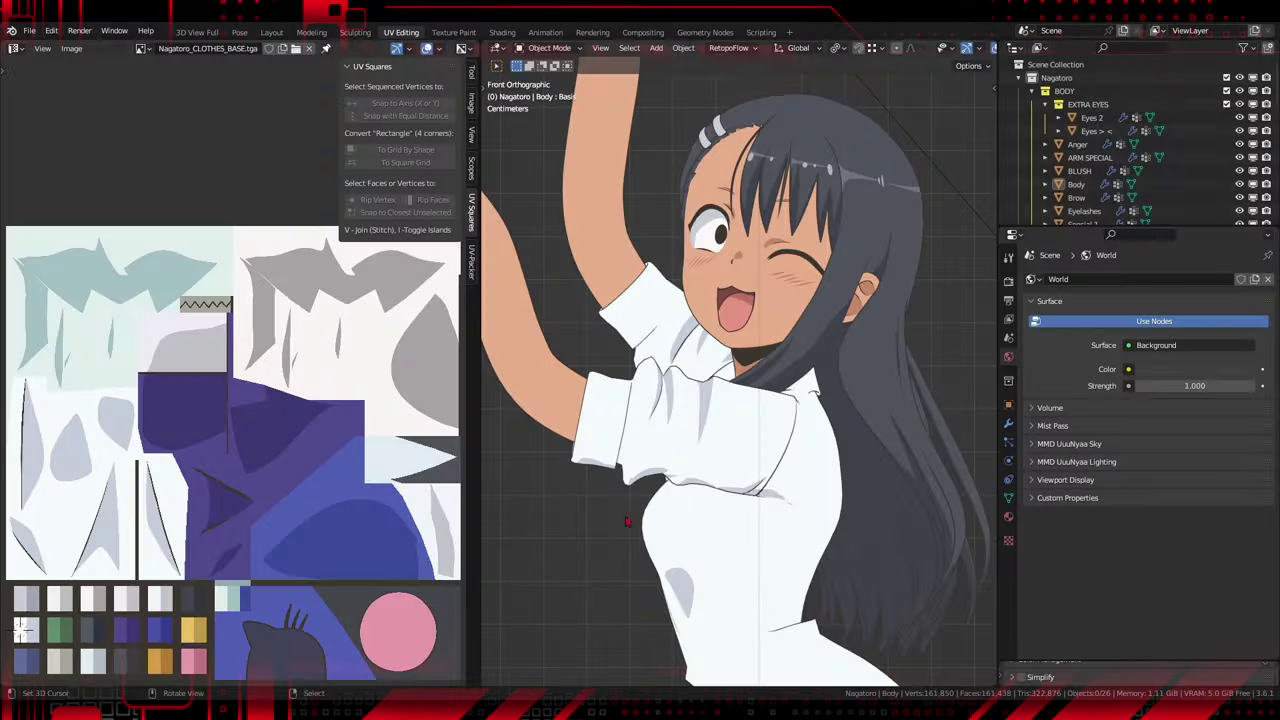
Switch to Blender and display Nagatoro_BODY_BASE.tga in the UV editor.
scroll(230, 400, "down", 2)
left_click(143, 48)
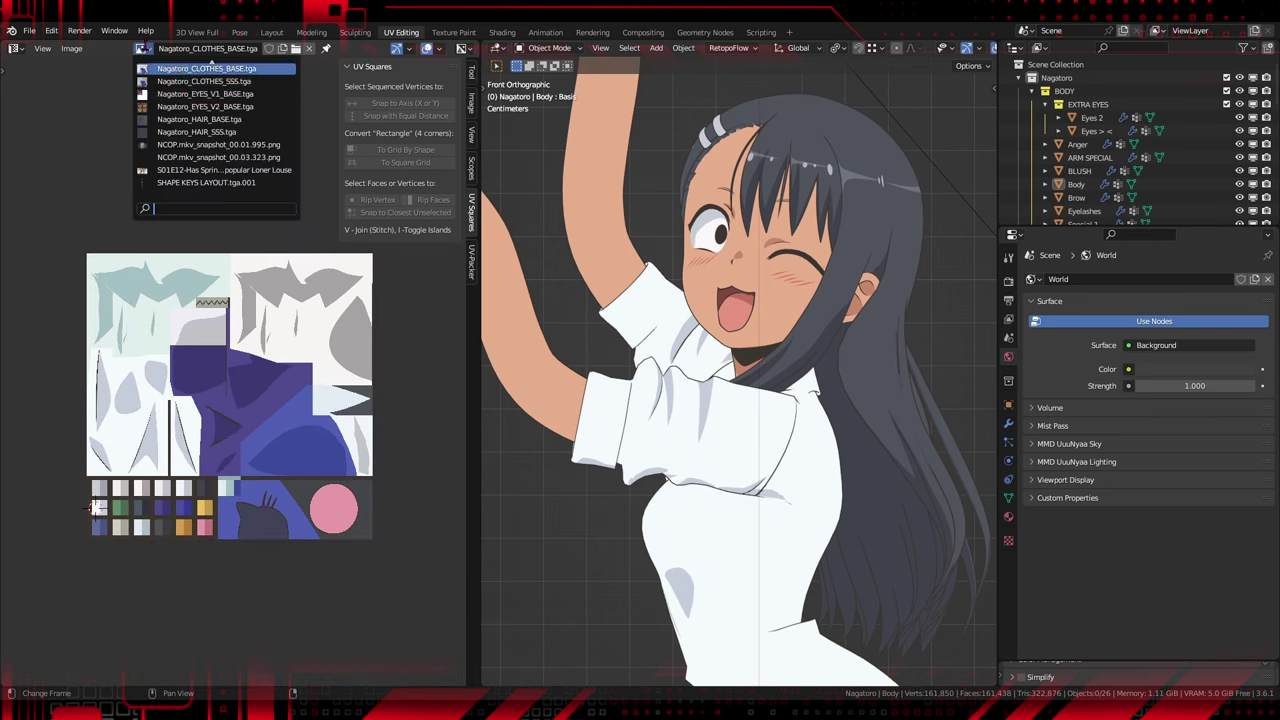
left_click(201, 119)
Examine the Body mesh's UV layout over the body base texture in Edit Mode, and return to Object Mode.
left_click(568, 415)
left_click(698, 280)
left_click(706, 284)
key("Tab")
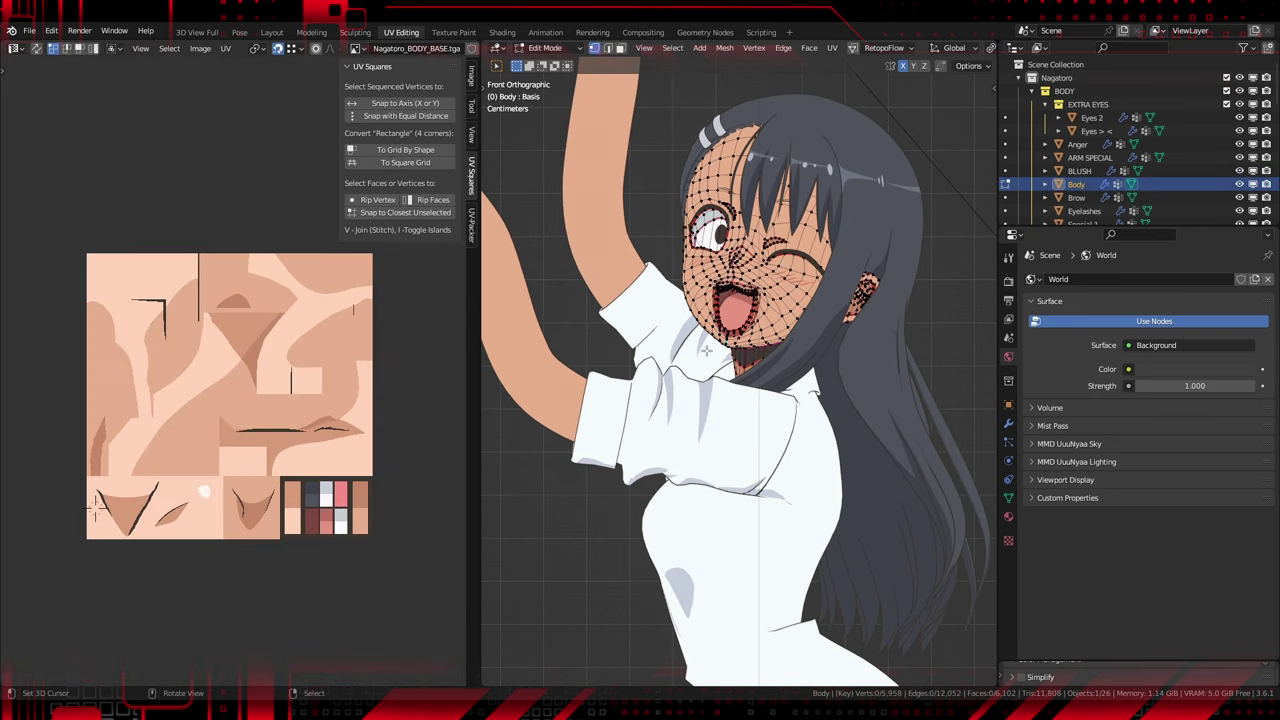
key("a")
scroll(262, 508, "up", 1)
scroll(260, 512, "up", 5)
key("Tab")
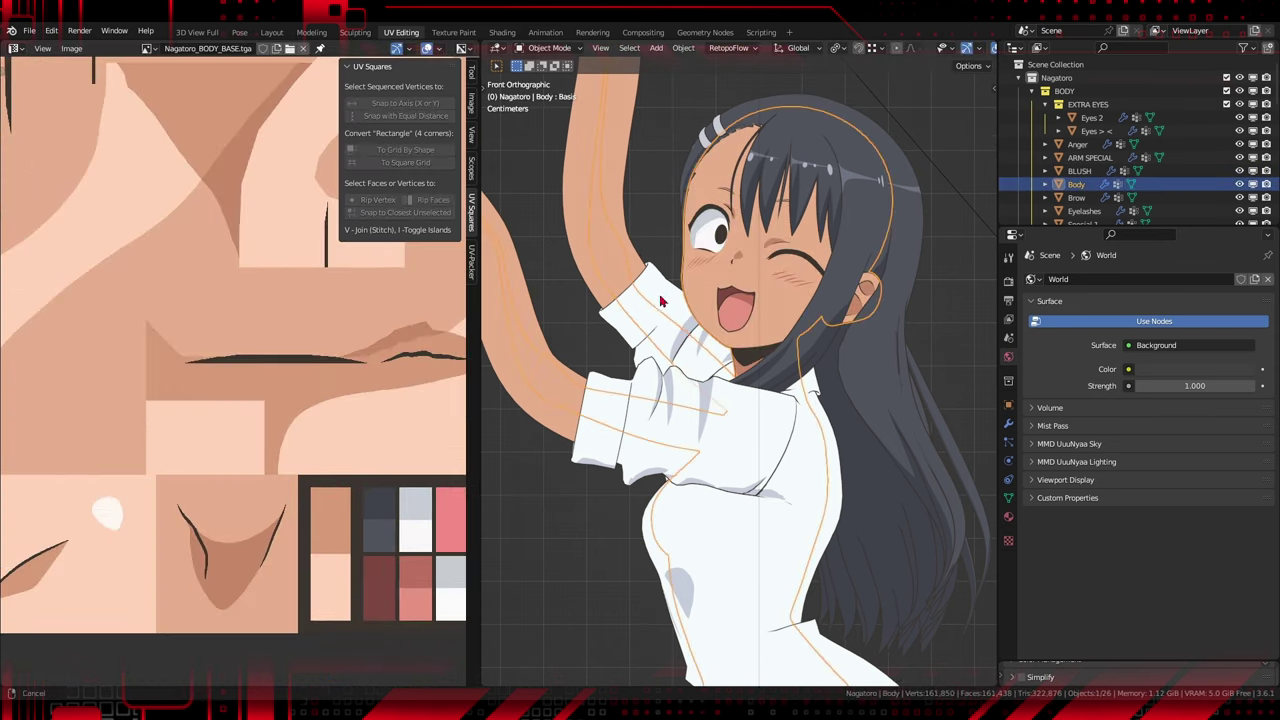
Open the Skirt mesh in Edit Mode to view its UVs against the Nagatoro_CLOTHES_SSS.tga texture.
scroll(806, 437, "down", 3)
left_click(806, 437)
key("Tab")
scroll(157, 477, "down", 3)
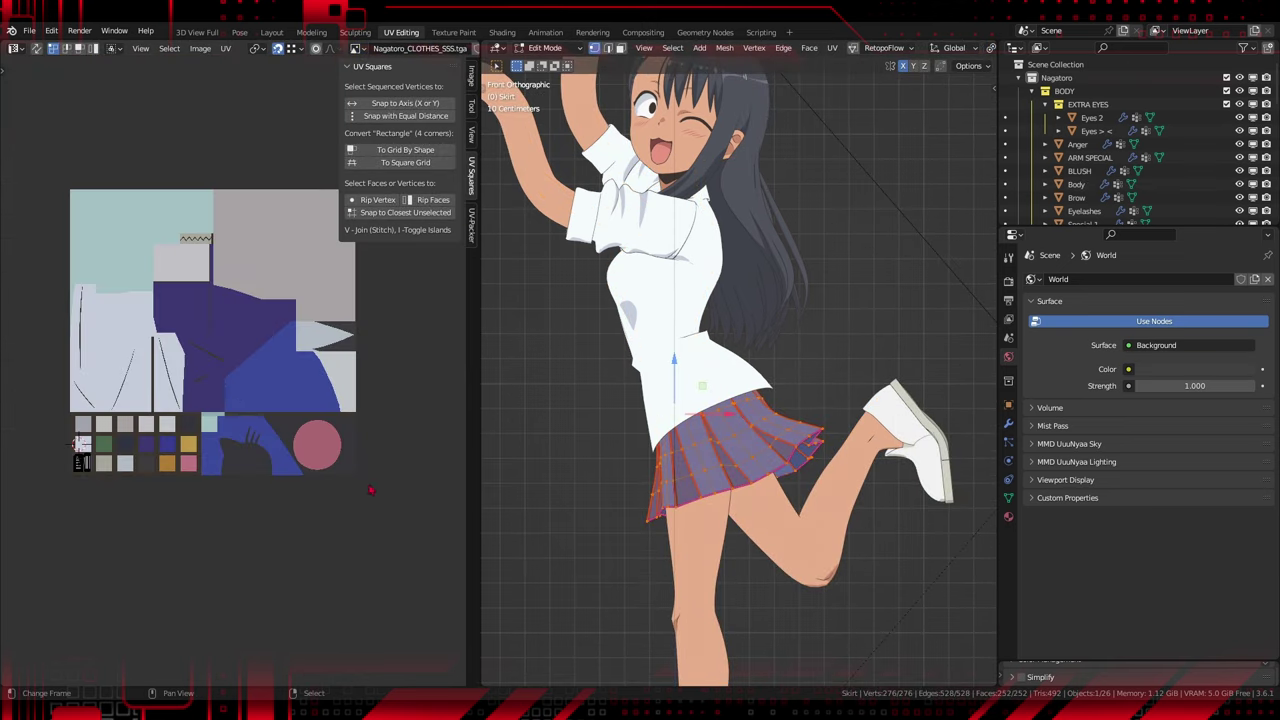
Examine the Skirt mesh's UVs over the clothes SSS texture, and return to Object Mode.
scroll(157, 477, "up", 4)
scroll(157, 477, "down", 6)
key("Tab")
Open the BLUSH mesh on the face in Edit Mode and view its UVs over the Nagatoro_EYES_V1_BASE.tga texture.
scroll(657, 363, "down", 3)
middle_click_drag(657, 363, 723, 306)
scroll(723, 306, "up", 4)
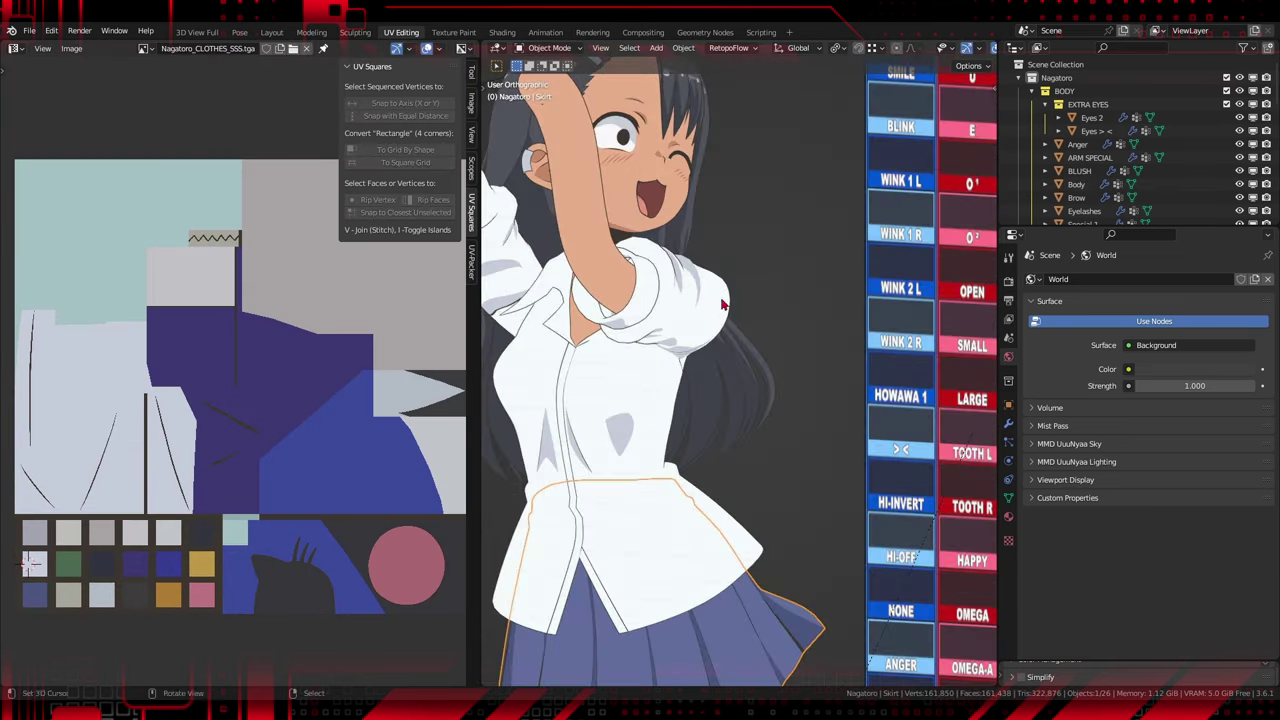
scroll(744, 424, "up", 4)
left_click(744, 424)
key("Tab")
left_click(355, 48)
left_click(410, 93)
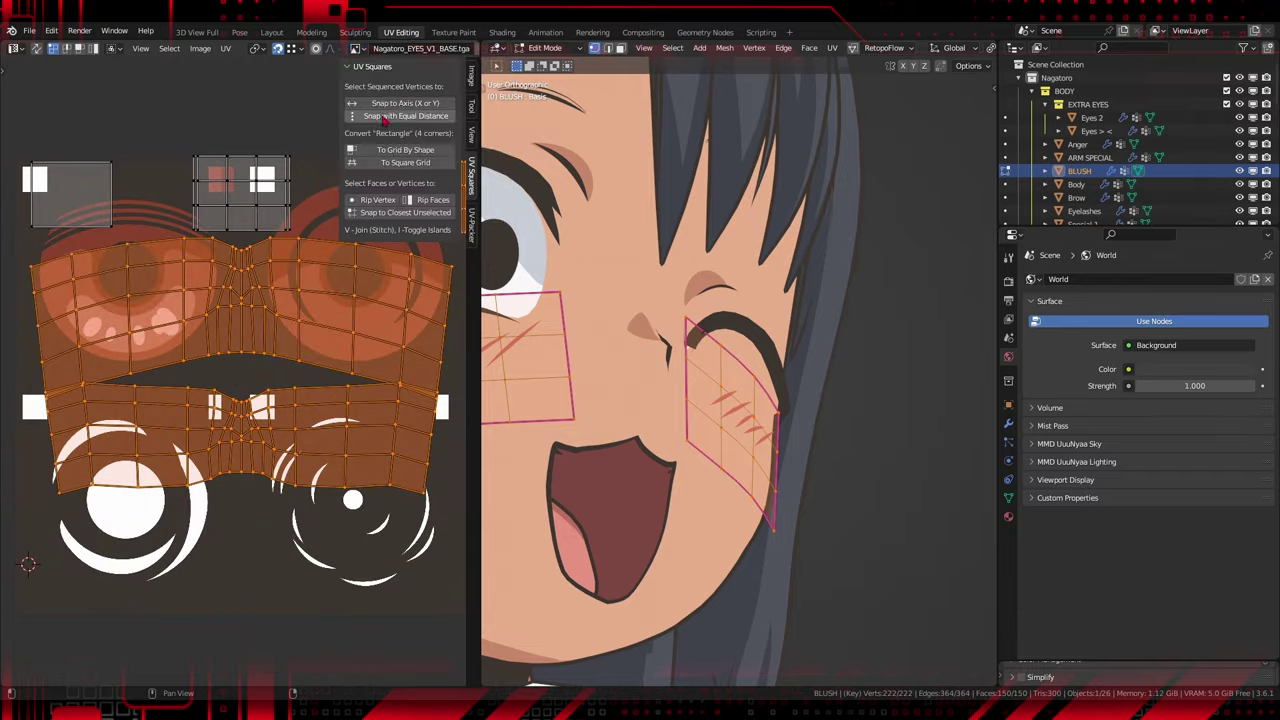
left_click(355, 48)
left_click(410, 94)
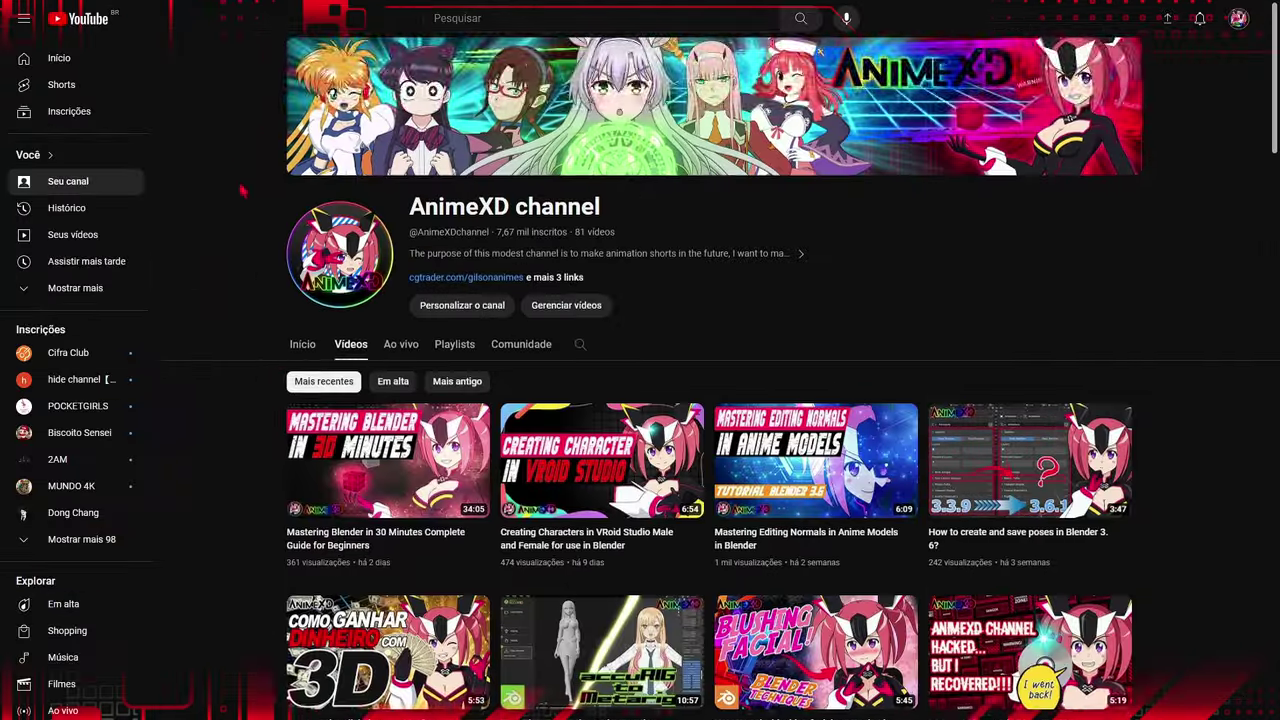
Switch to YouTube and browse the AnimeXD channel's older videos for the toon shader and outline tutorials.
scroll(600, 400, "down", 20)
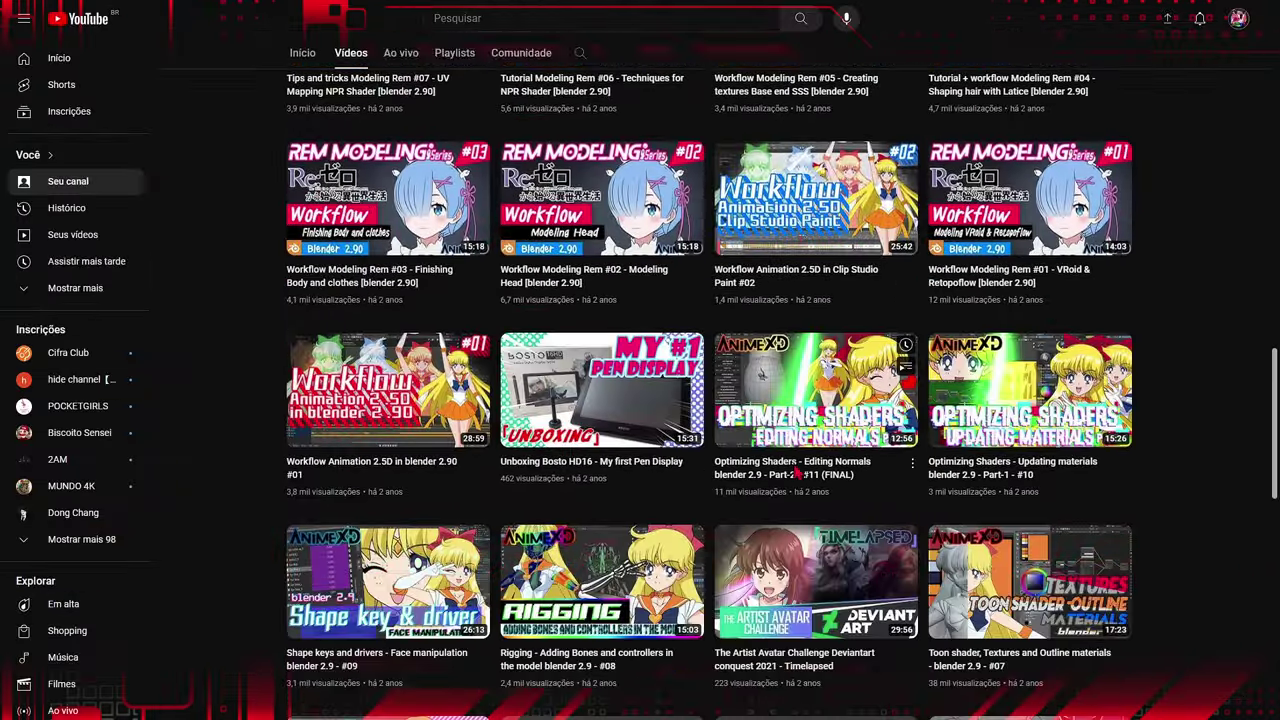
scroll(1240, 425, "up", 2)
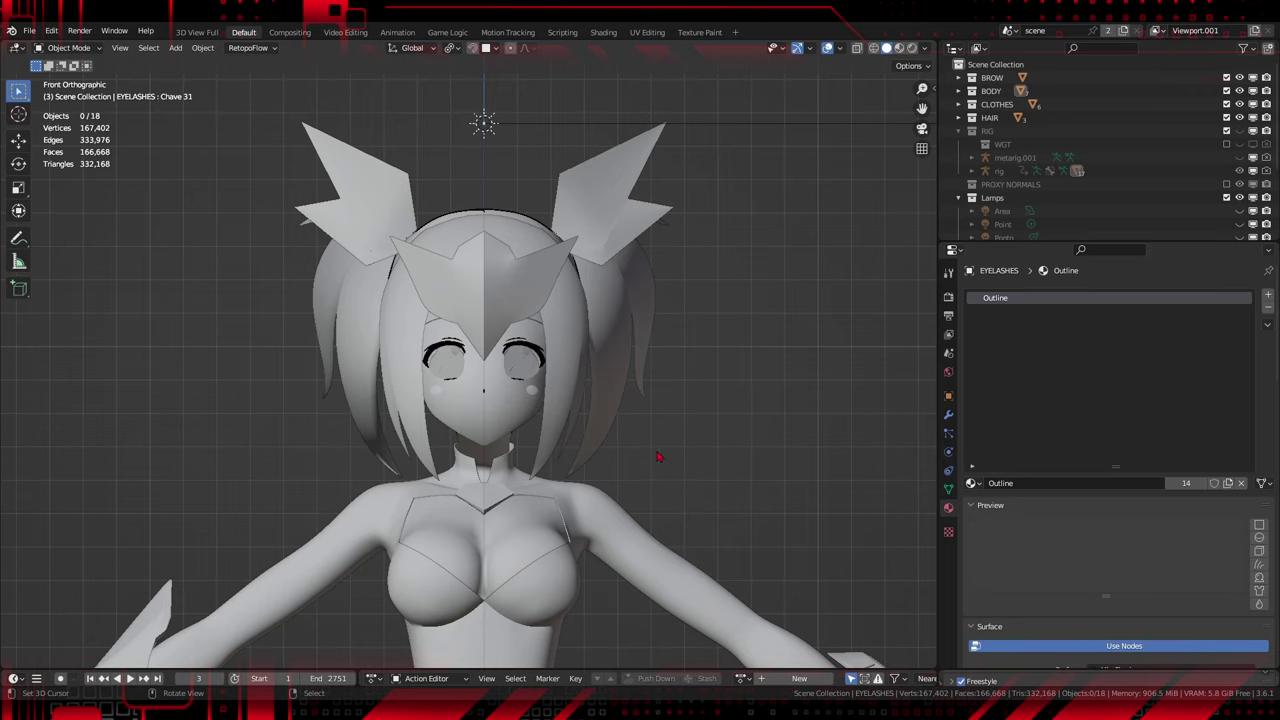
In Blender, enable Freestyle for the view layer and review its line set, edge type and thickness settings.
left_click(948, 334)
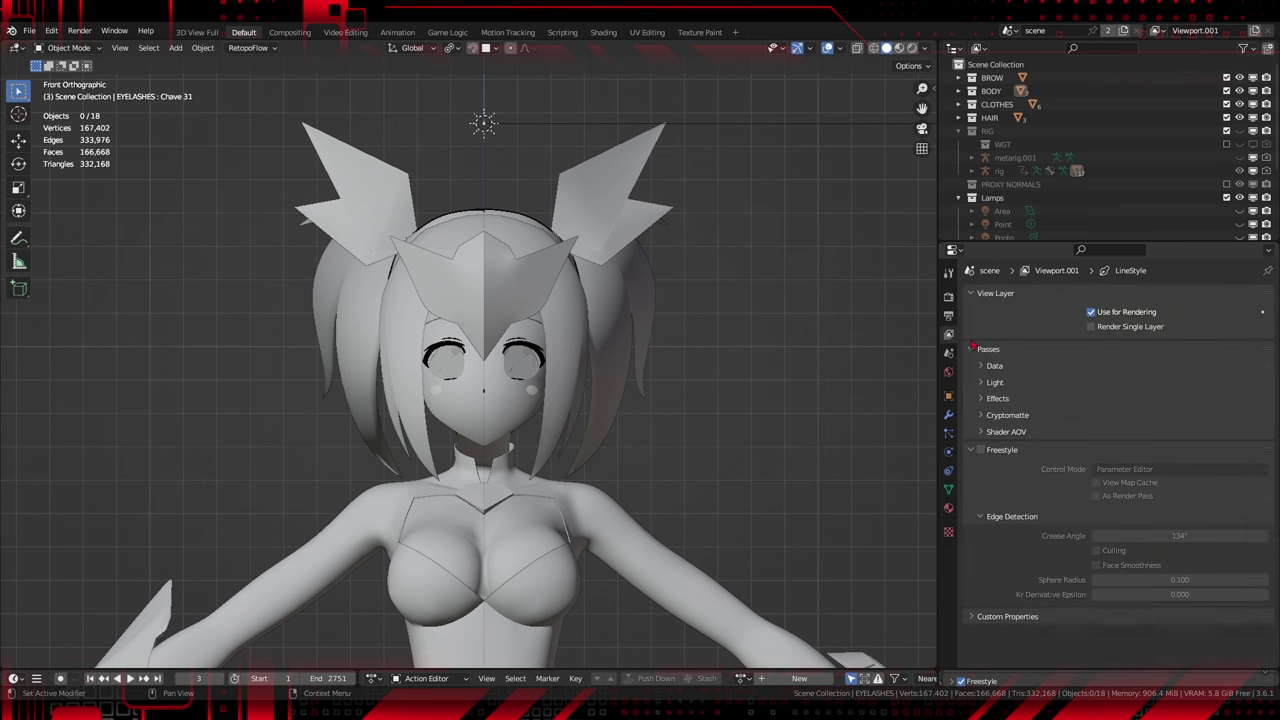
left_click(982, 451)
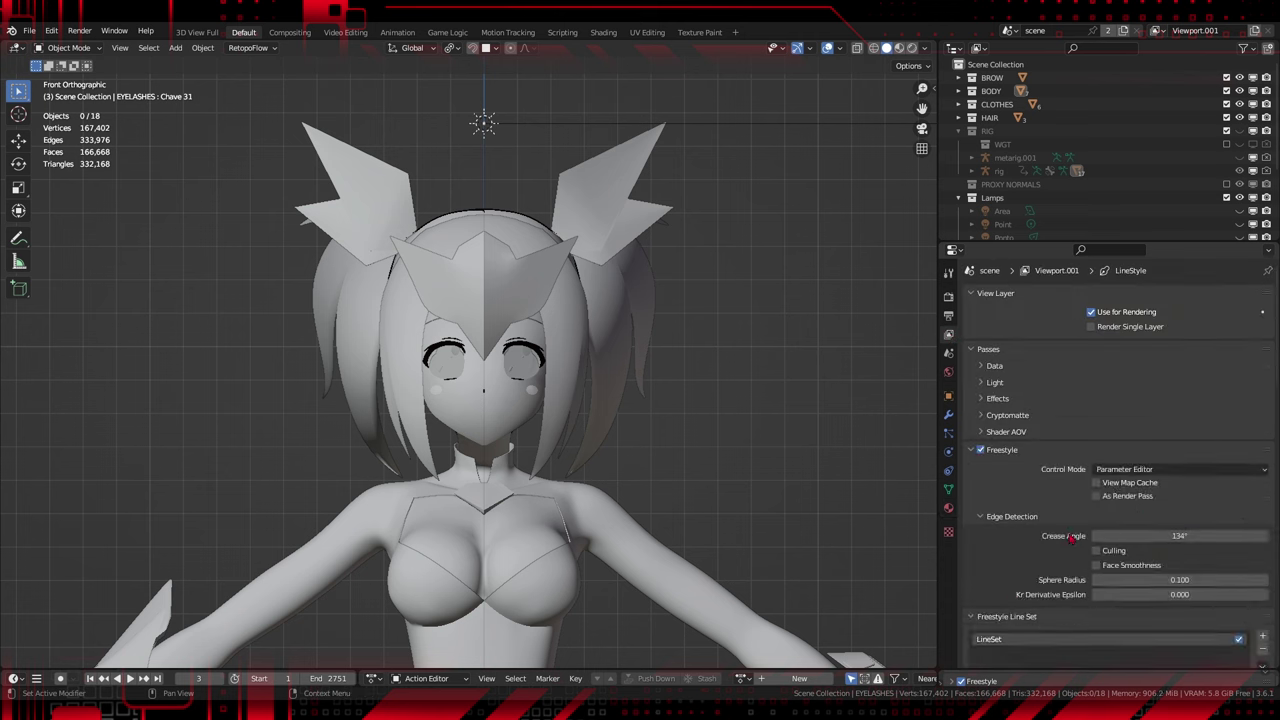
scroll(1072, 538, "down", 5)
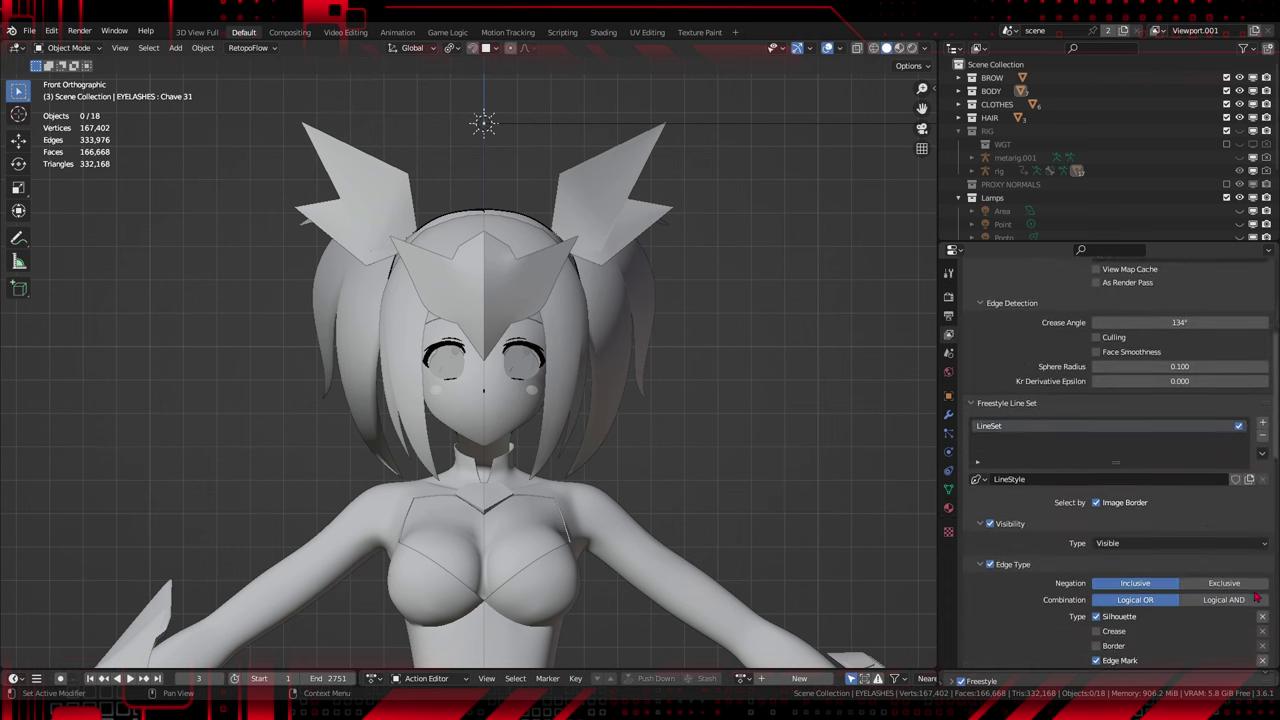
scroll(1200, 560, "down", 3)
scroll(1202, 520, "down", 2)
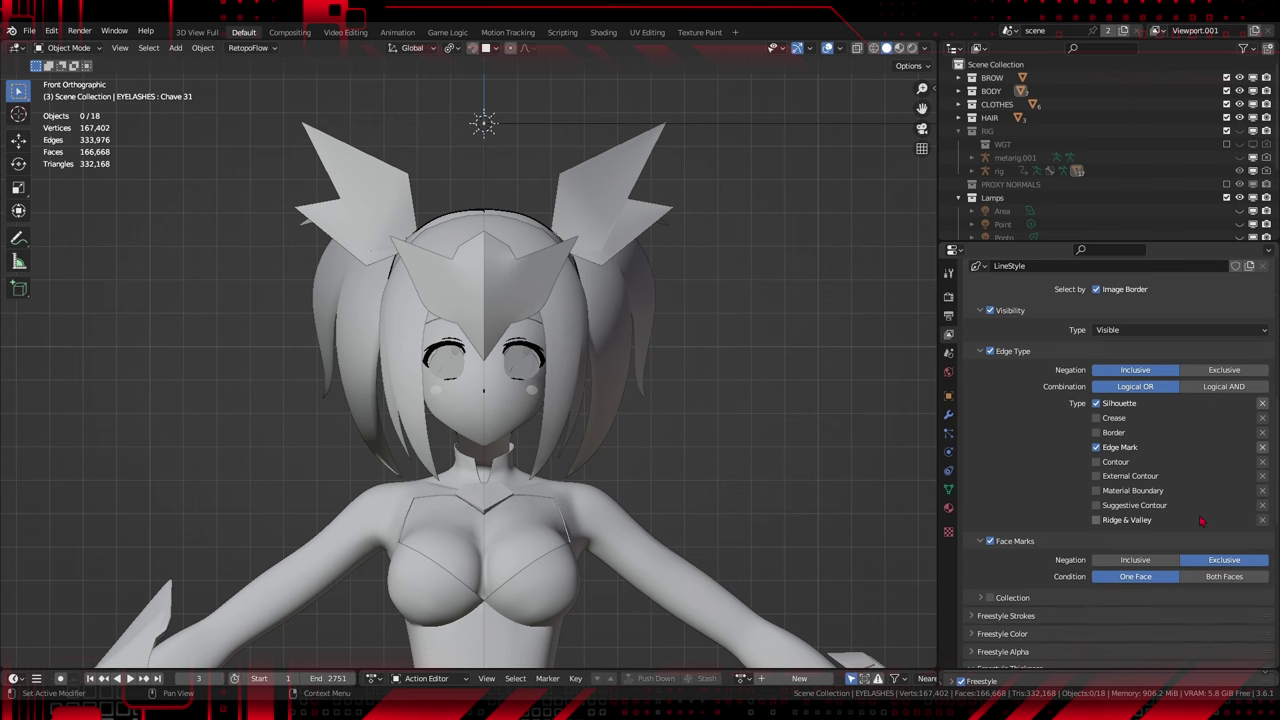
scroll(1202, 520, "down", 10)
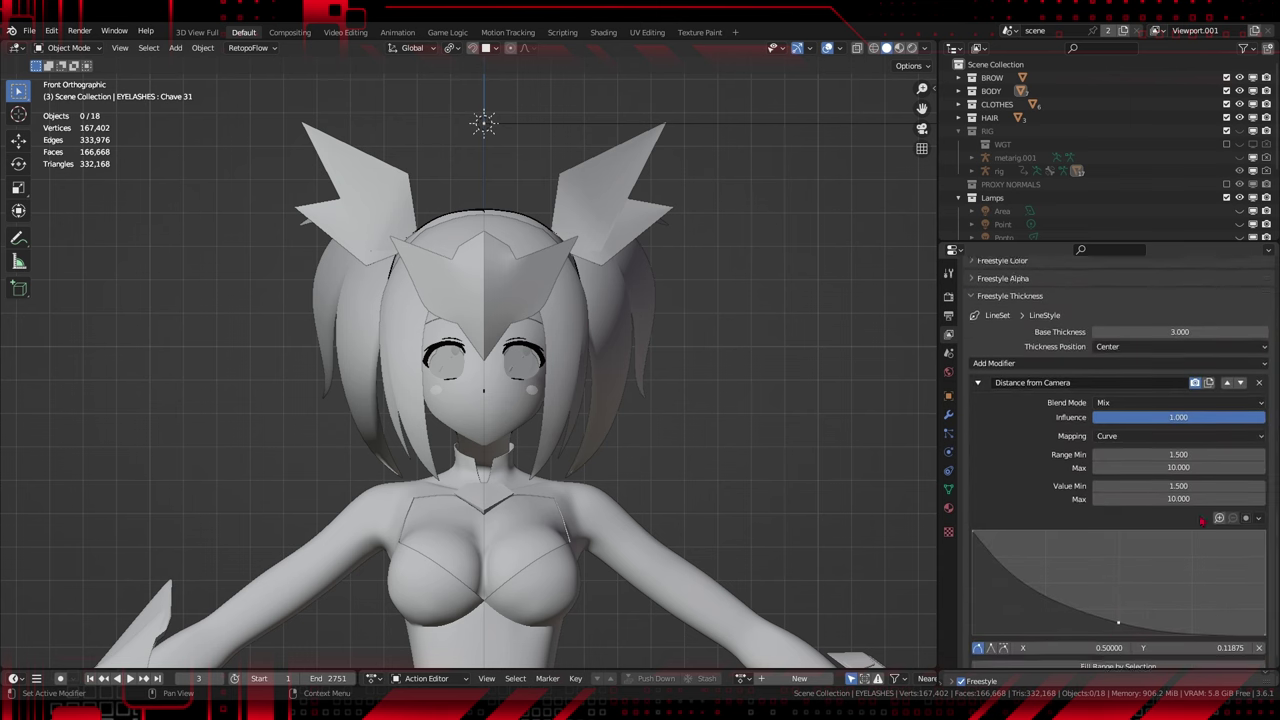
scroll(1202, 521, "up", 1)
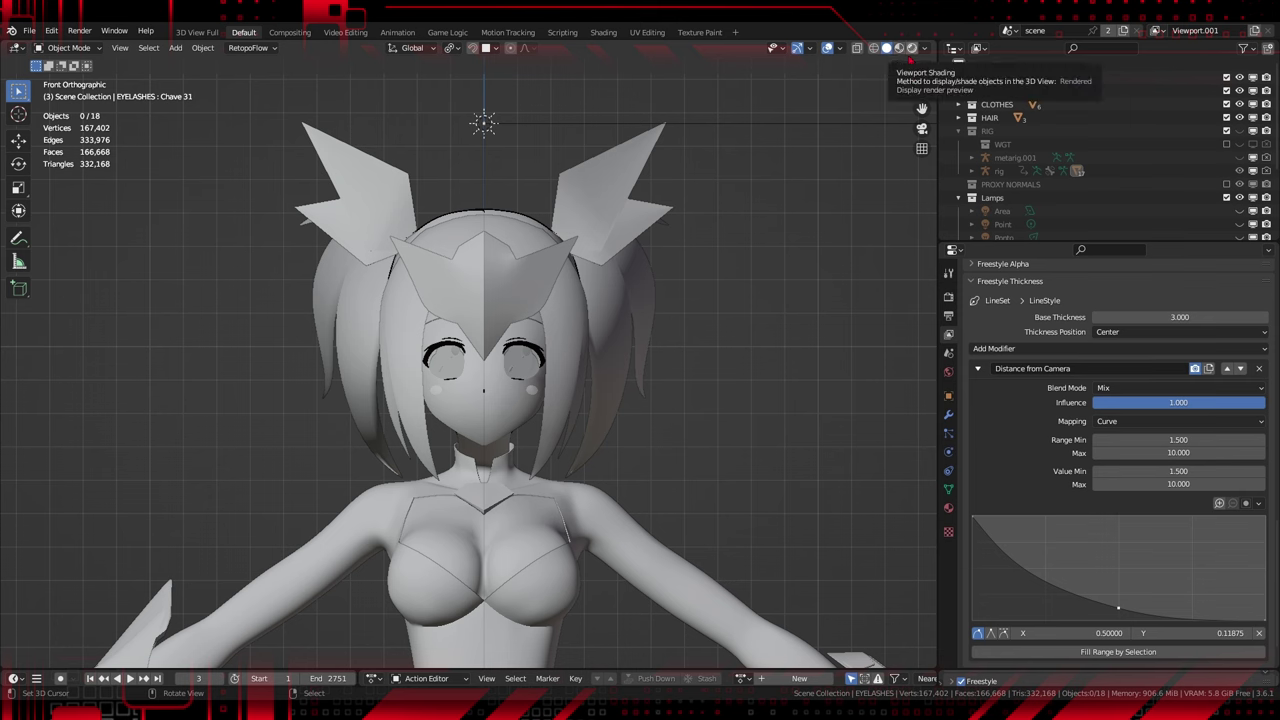
Switch the viewport to Rendered shading to compare the face with the Freestyle edge type settings.
left_click(911, 48)
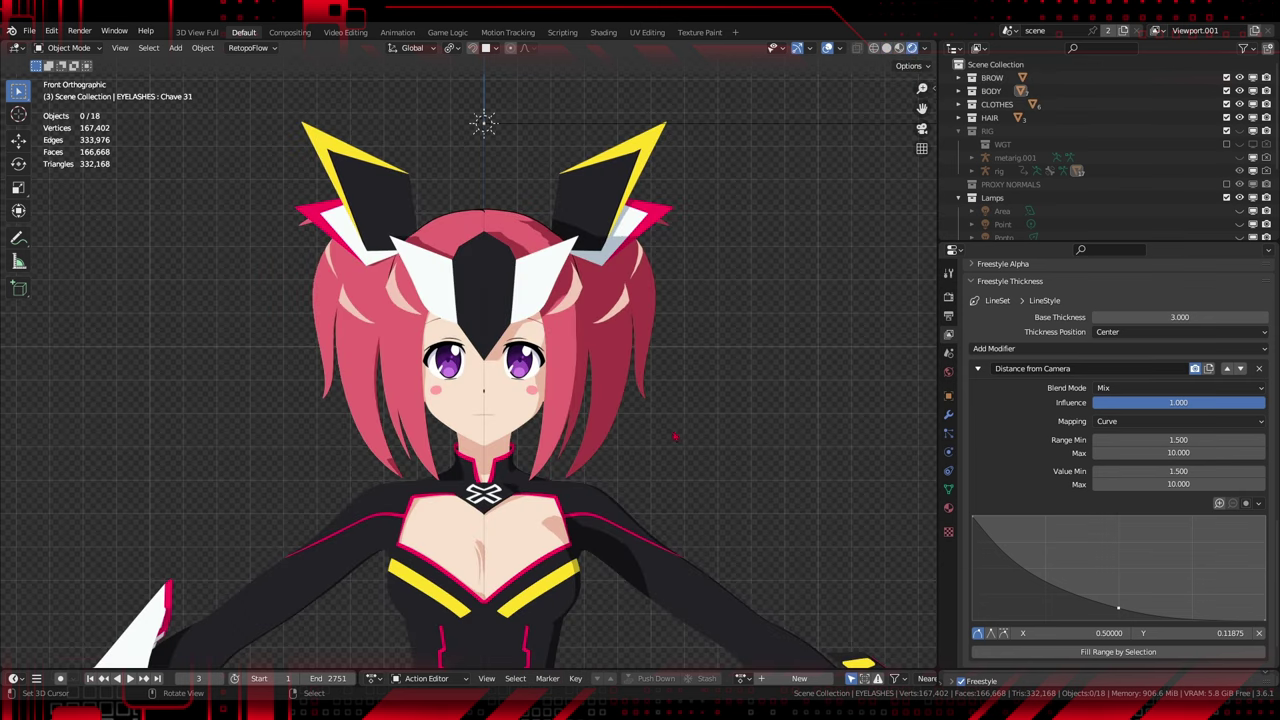
scroll(675, 436, "up", 5)
scroll(1005, 462, "up", 8)
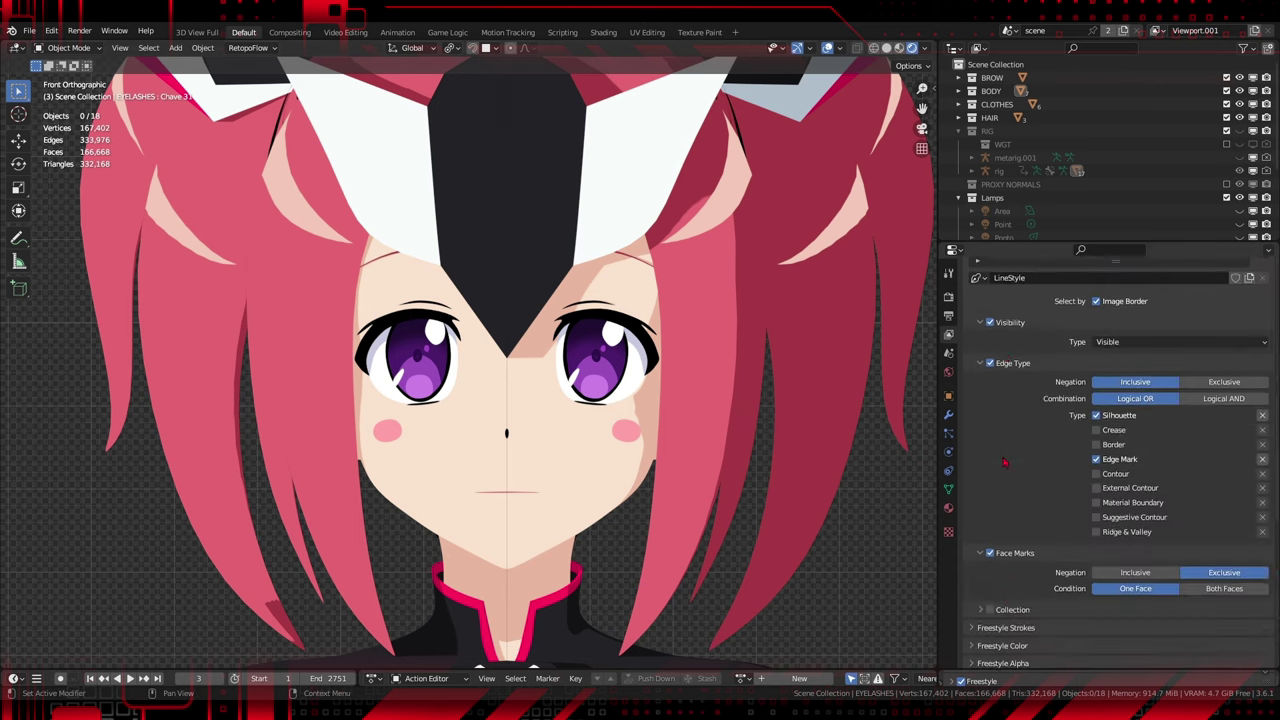
scroll(1005, 462, "up", 8)
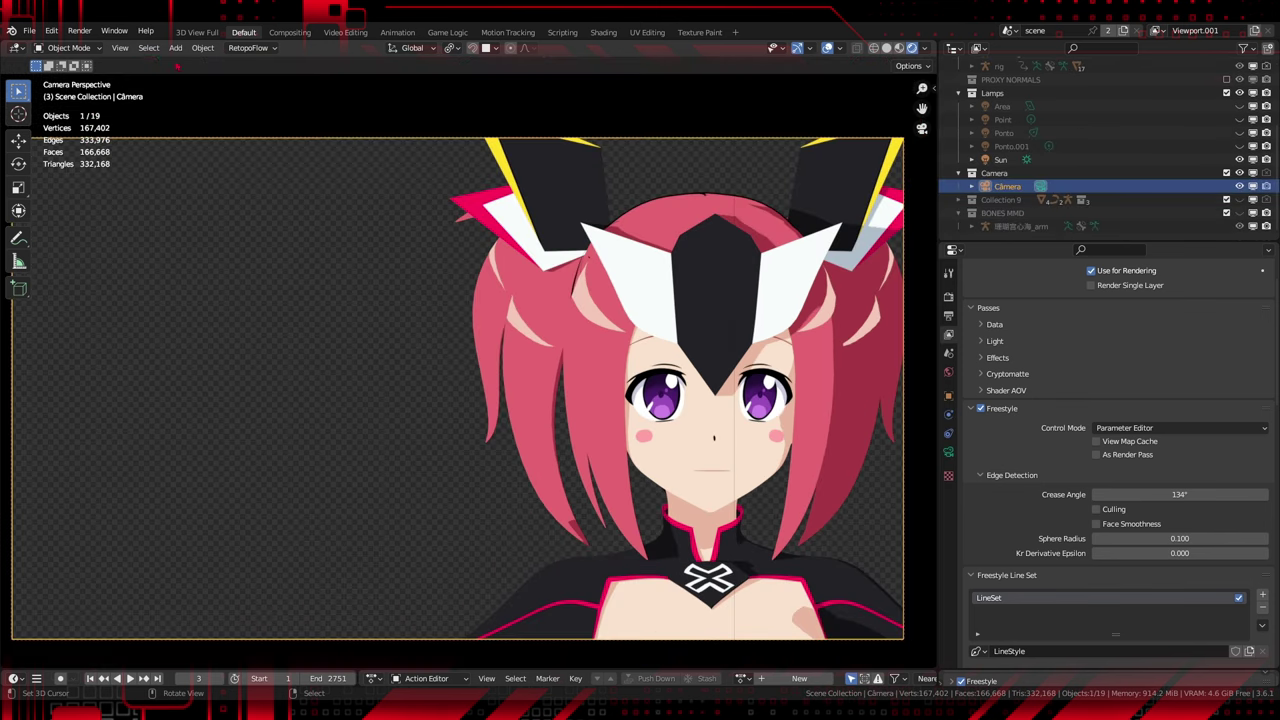
Render a still image of the character from the camera with Freestyle lines.
left_click(79, 31)
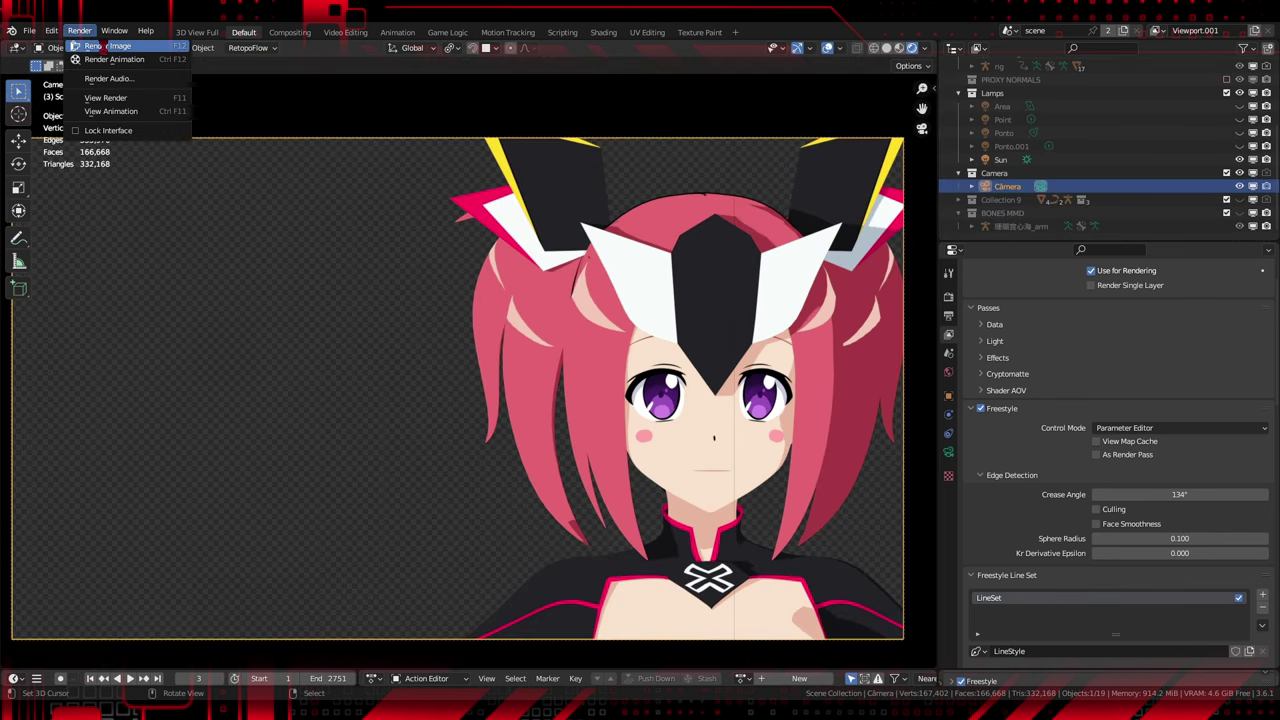
left_click(95, 45)
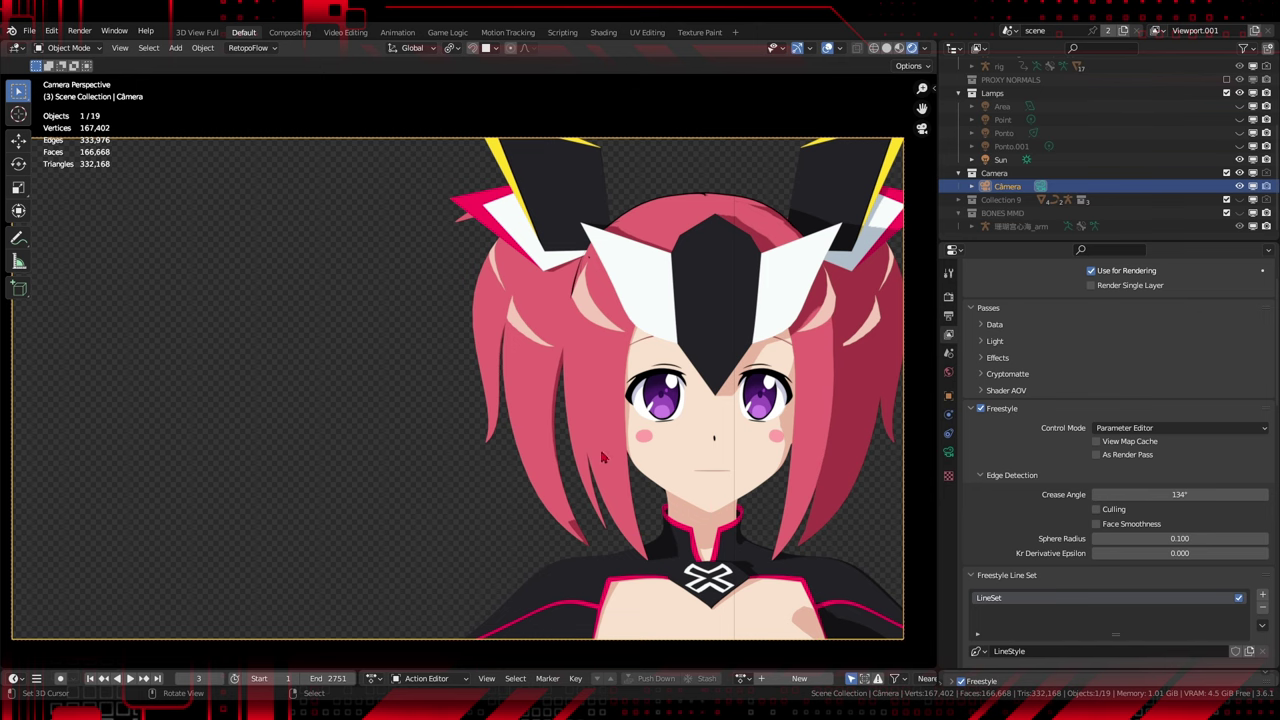
key("F12")
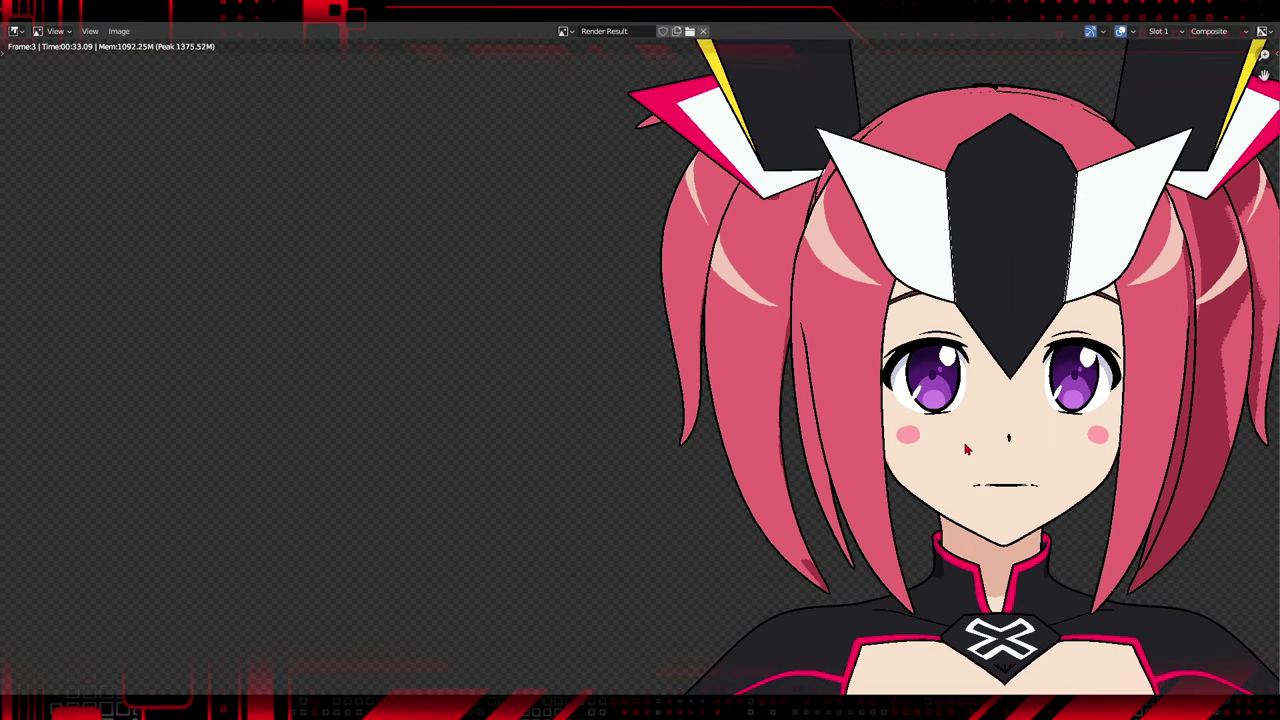
Examine the Freestyle line work around the face and hair in the render result, and close it.
middle_click_drag(969, 450, 638, 447)
scroll(751, 483, "up", 3)
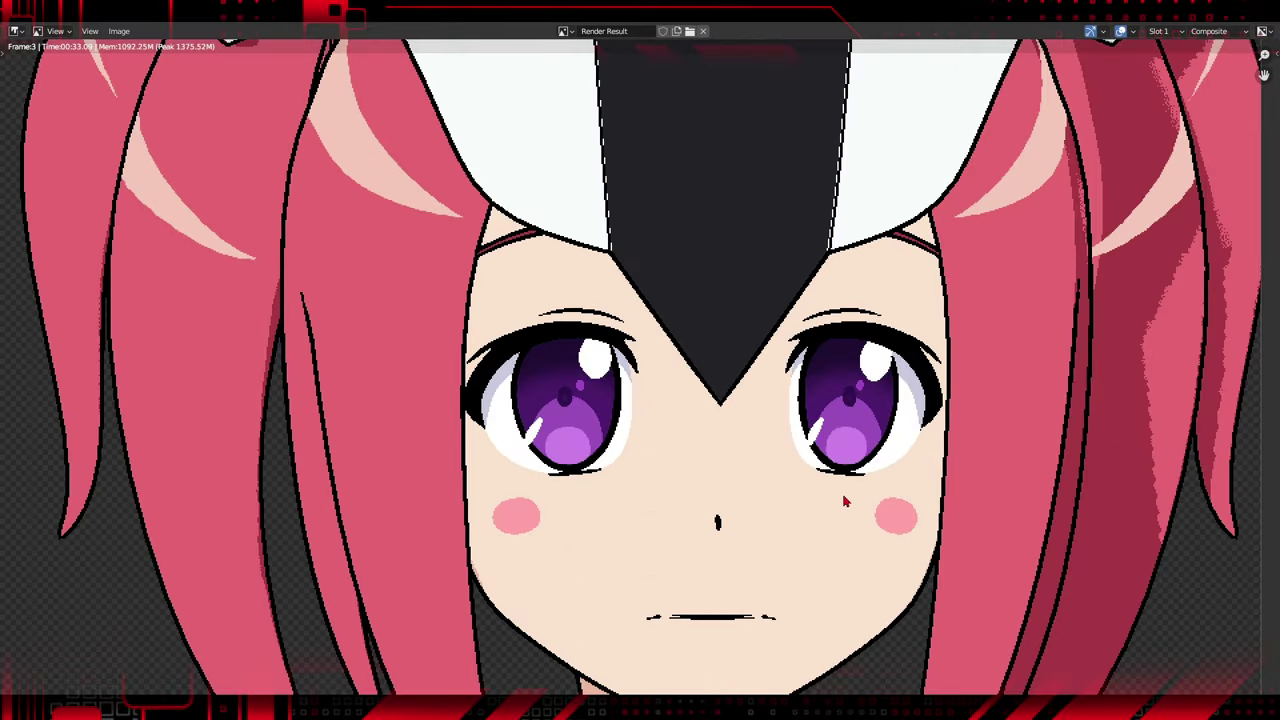
middle_click_drag(842, 495, 817, 492)
scroll(760, 485, "down", 6)
scroll(721, 477, "up", 3)
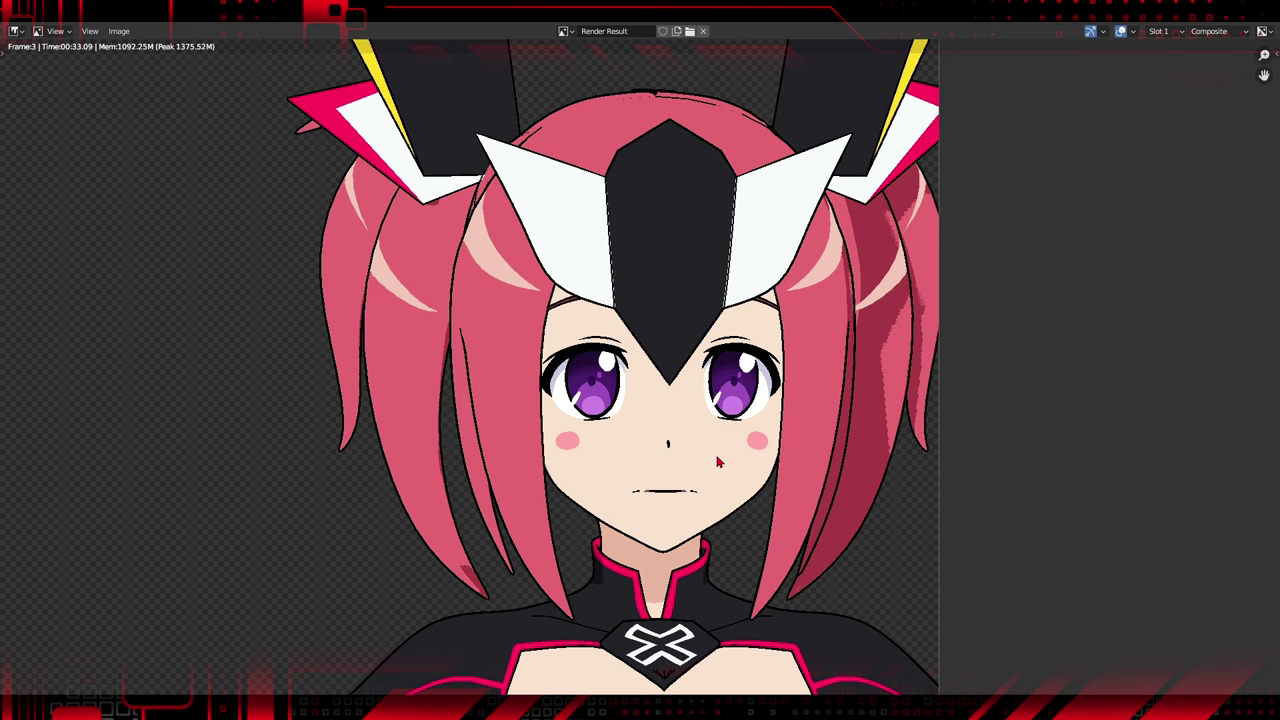
key("Home")
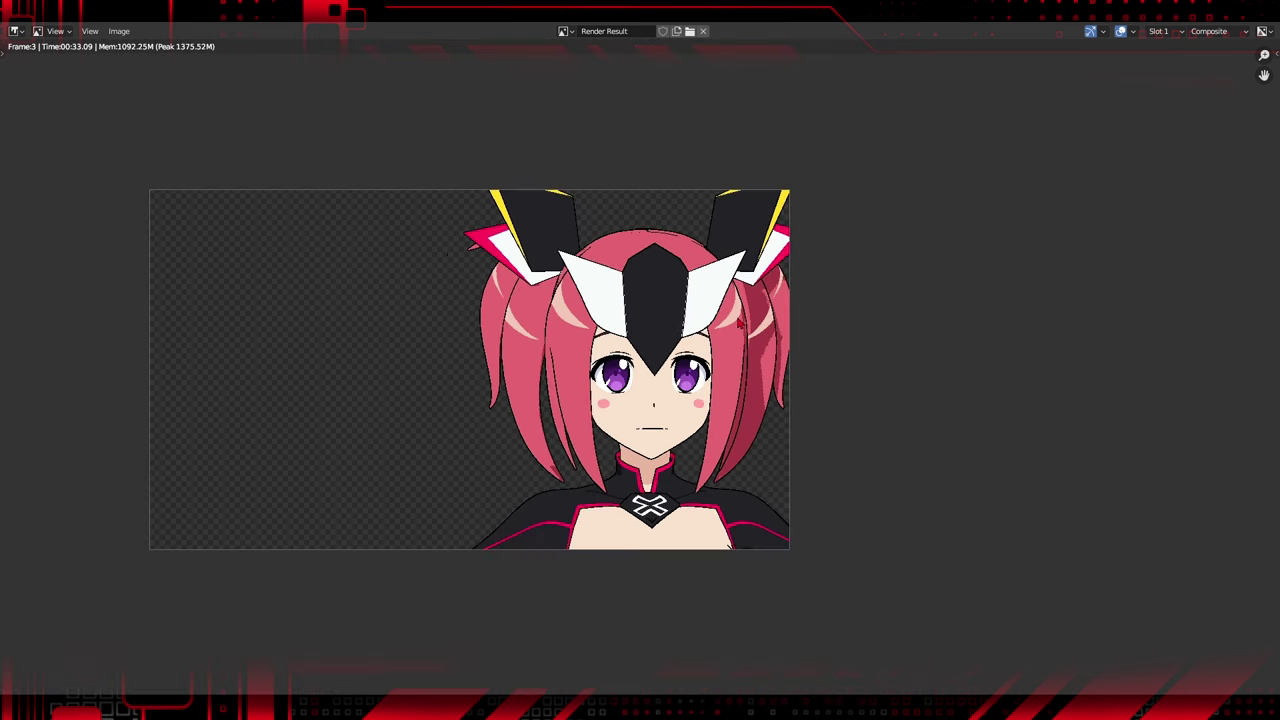
key("Escape")
Add a Solidify modifier to the BODY mesh and name it Outline.
left_click(610, 511)
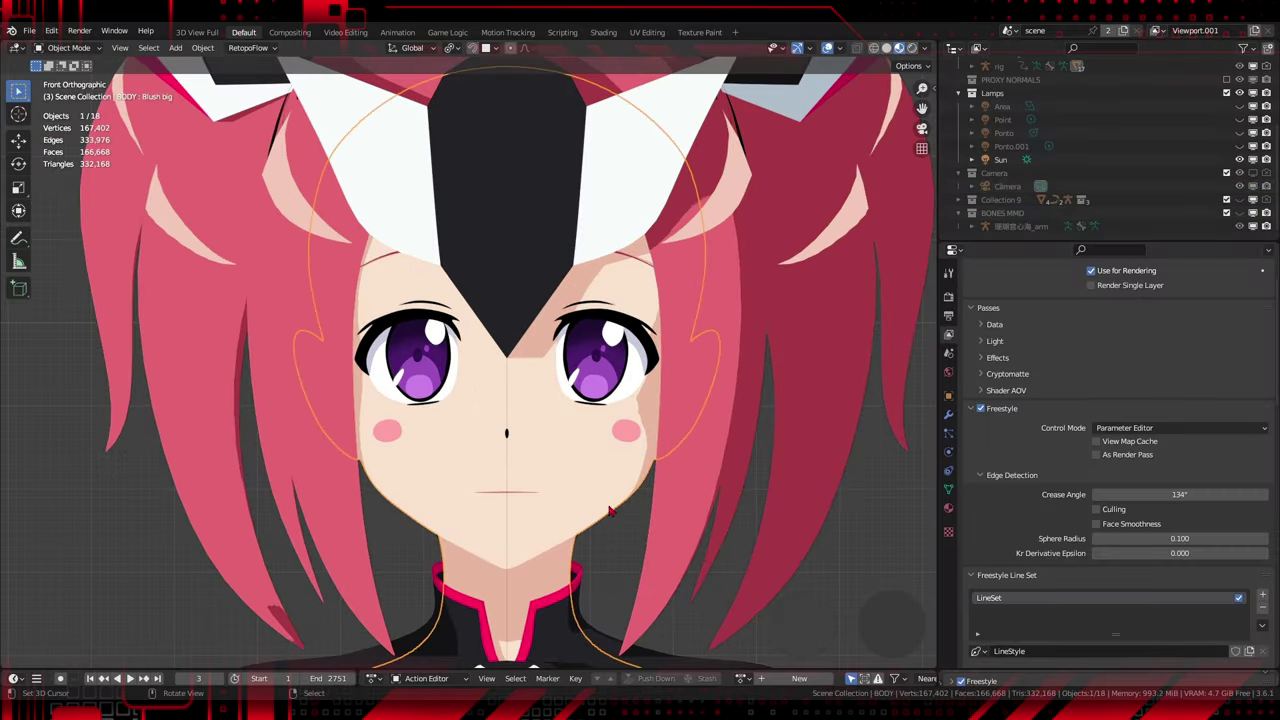
left_click(948, 416)
left_click(990, 296)
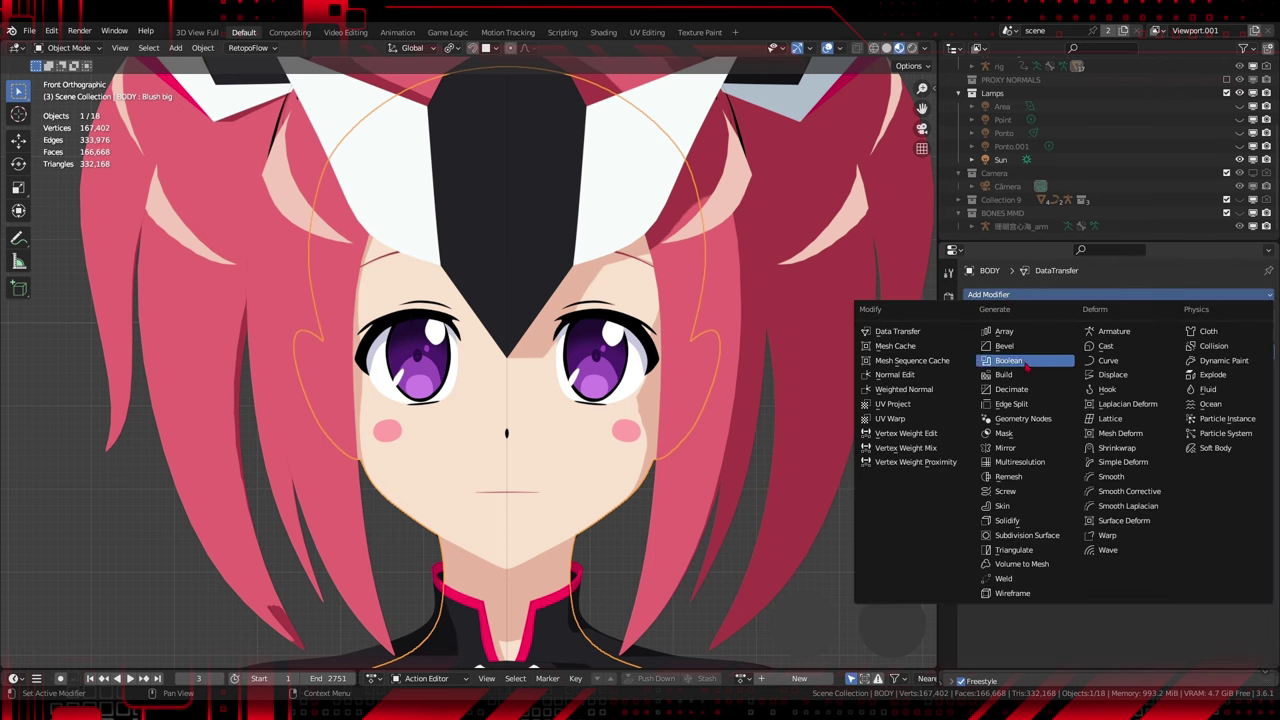
left_click(1003, 525)
double_click(1030, 370)
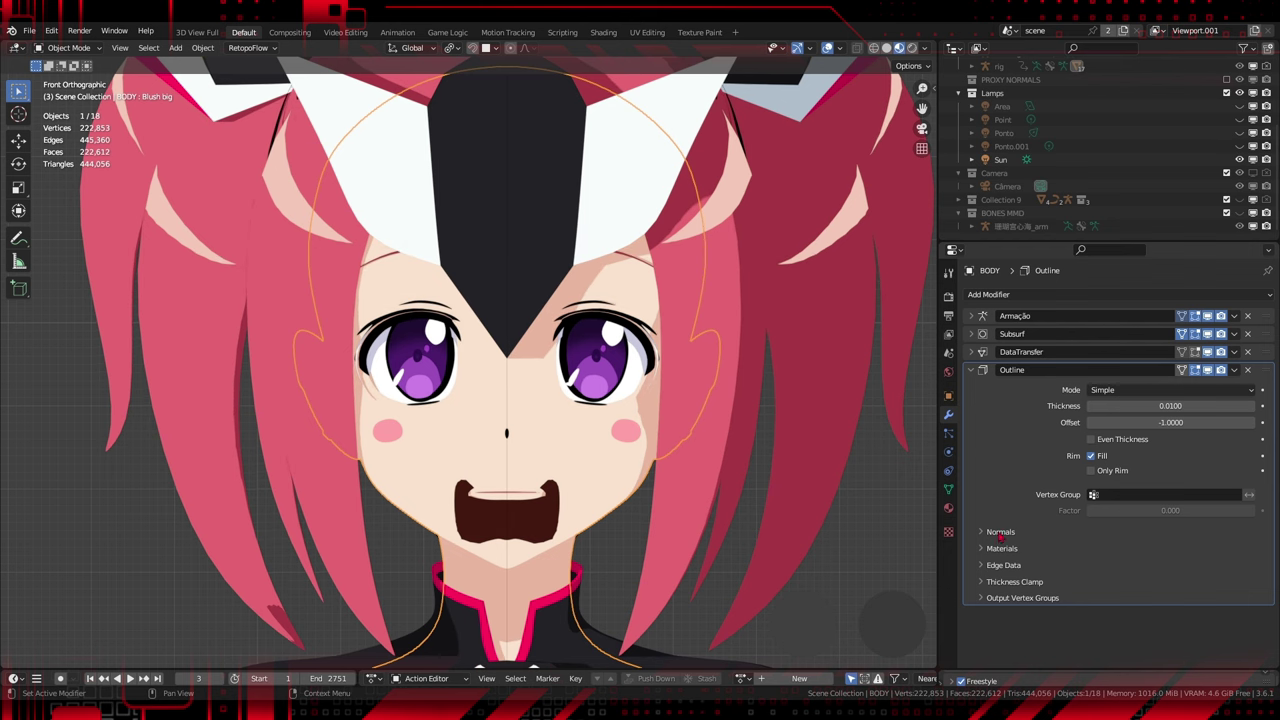
Flip the Outline modifier's normals and set its thickness to 0.0025.
left_click(1000, 532)
left_click(1091, 551)
left_click(1155, 406)
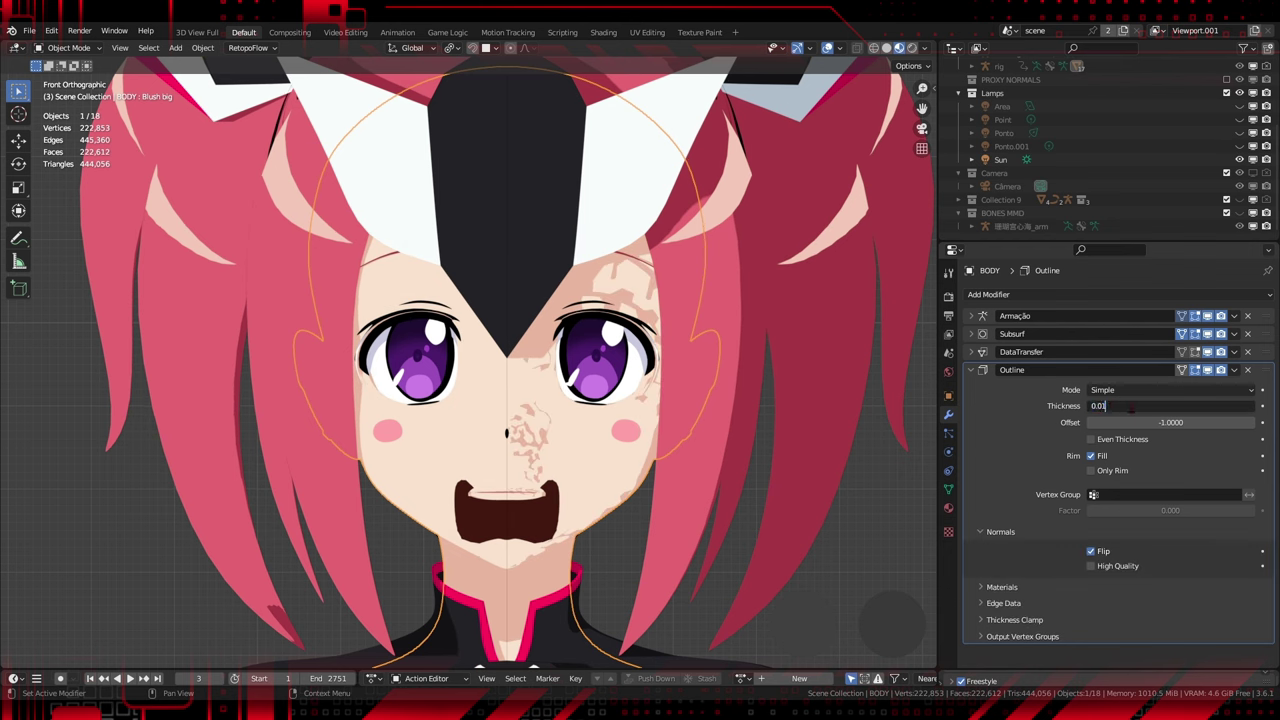
type("0.0025")
key("Return")
Set the Outline modifier's material offset to 6, checking it against the body's material slots.
left_click(1003, 587)
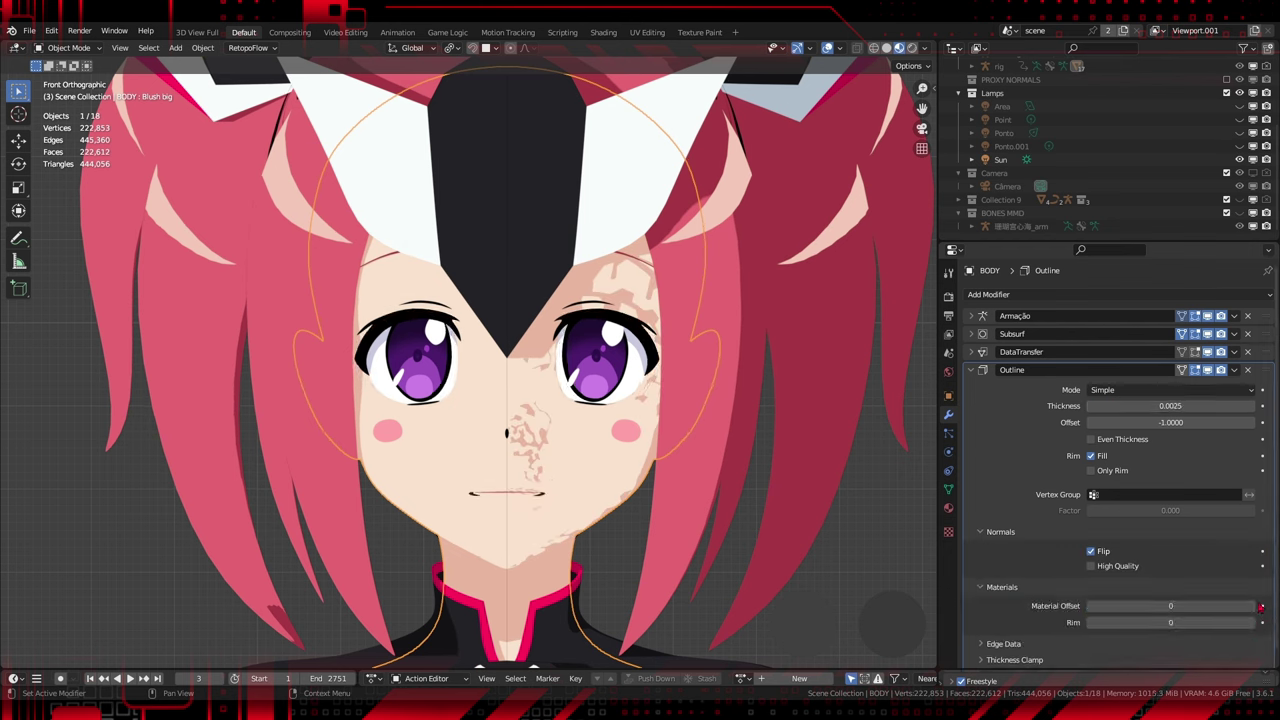
left_click(1249, 605)
left_click(1249, 605)
left_click(1249, 605)
left_click(948, 508)
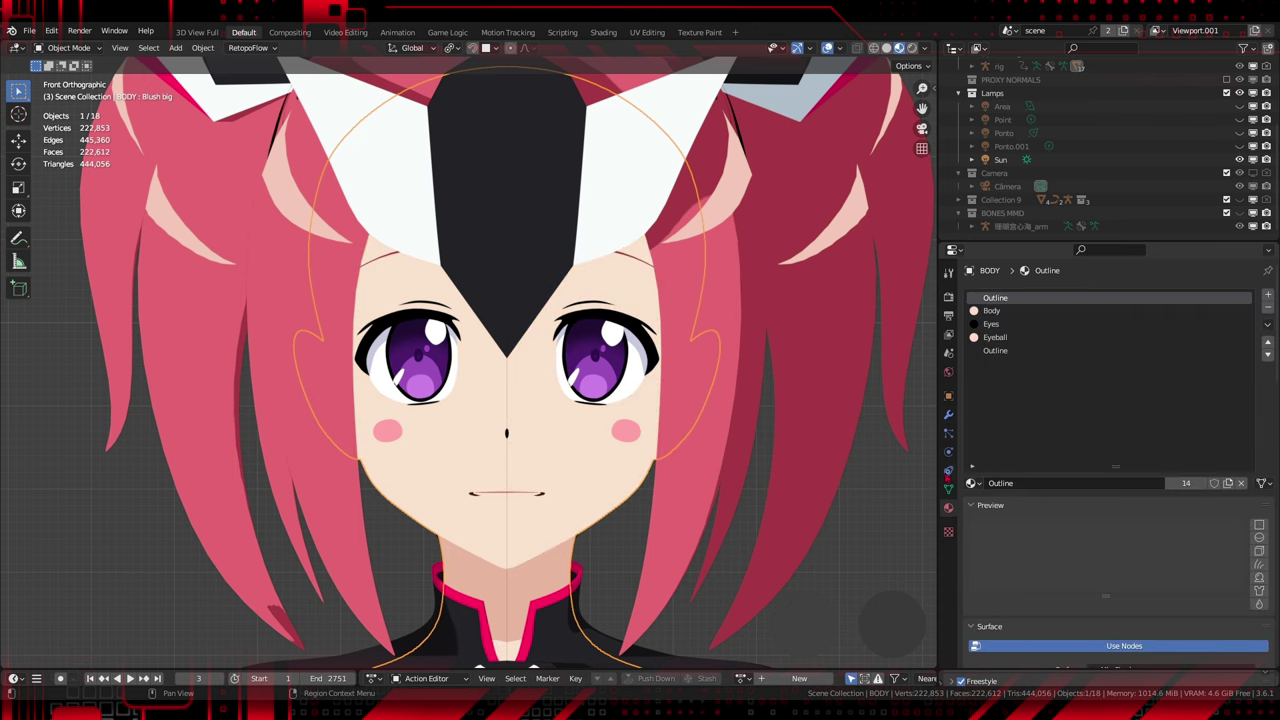
left_click(948, 414)
left_click(1251, 606)
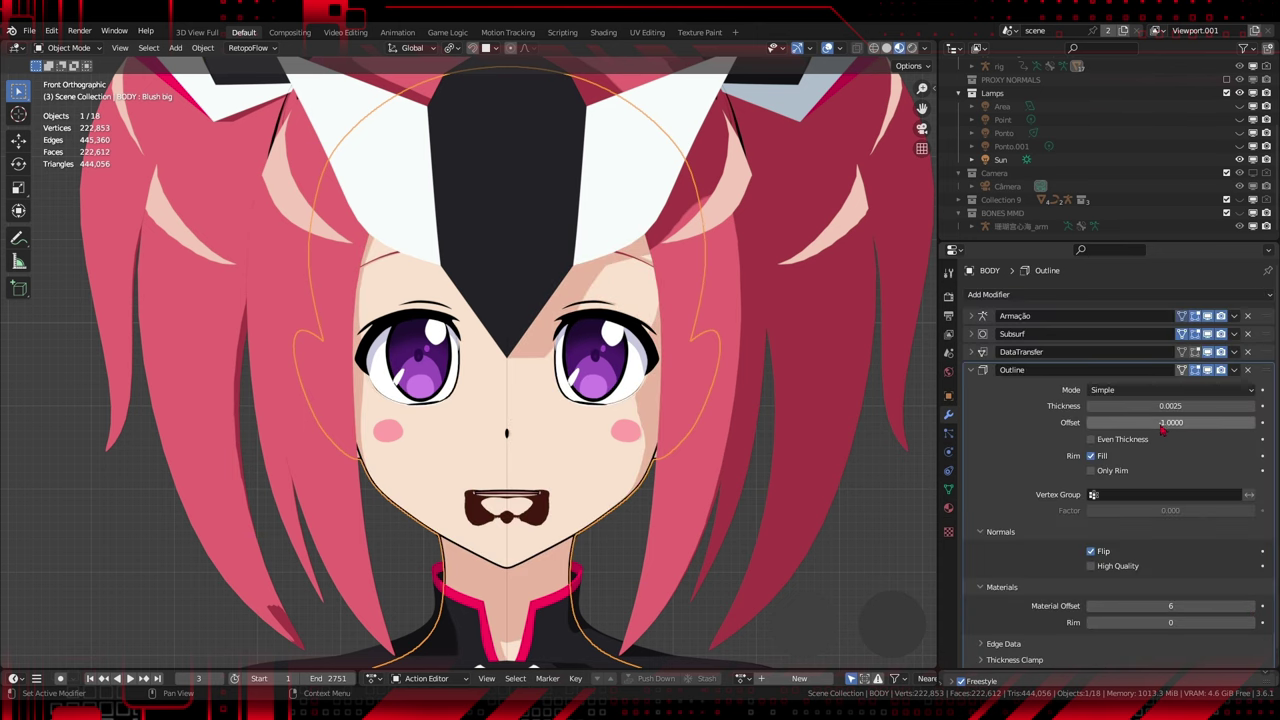
Make the Outline modifier's thickness negative at -0.0025 and limit it to the Outline vertex group.
type("-")
key("Return")
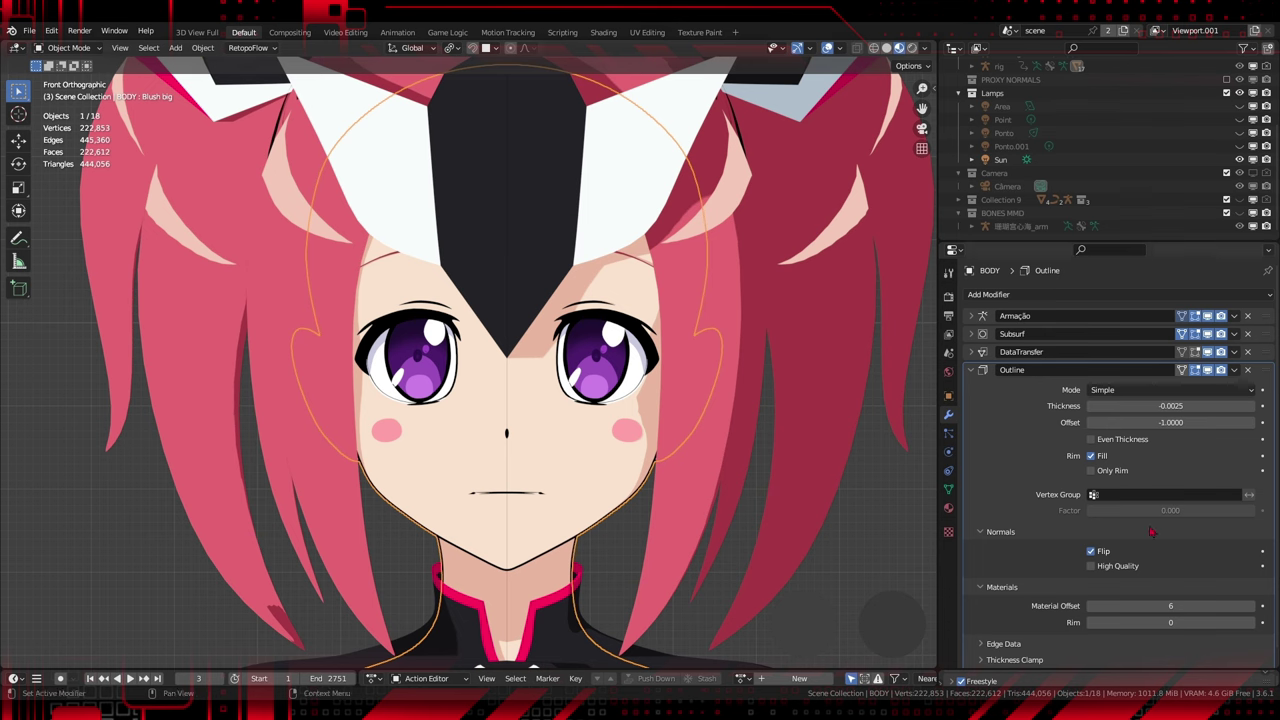
left_click(1130, 494)
type("out")
key("Return")
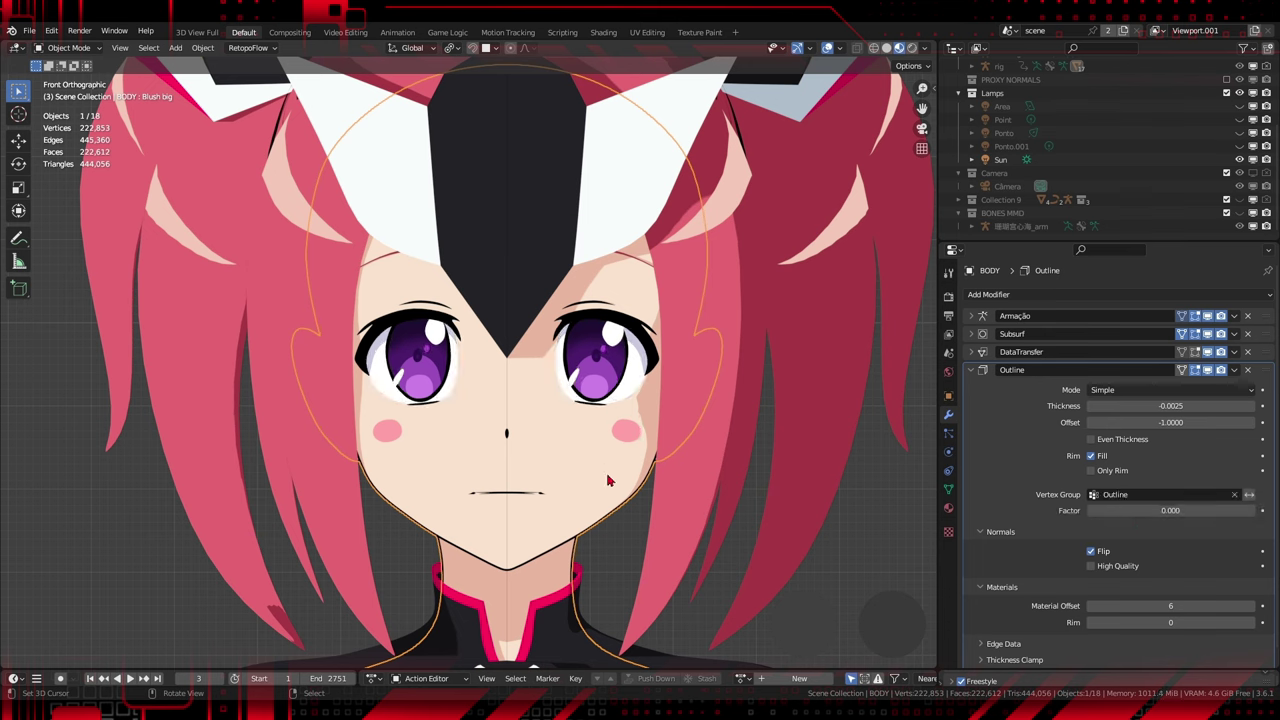
Display the Outline vertex group's weights on the body mesh in Edit Mode with wireframe shading.
key("Tab")
left_click(948, 489)
left_click(1010, 444)
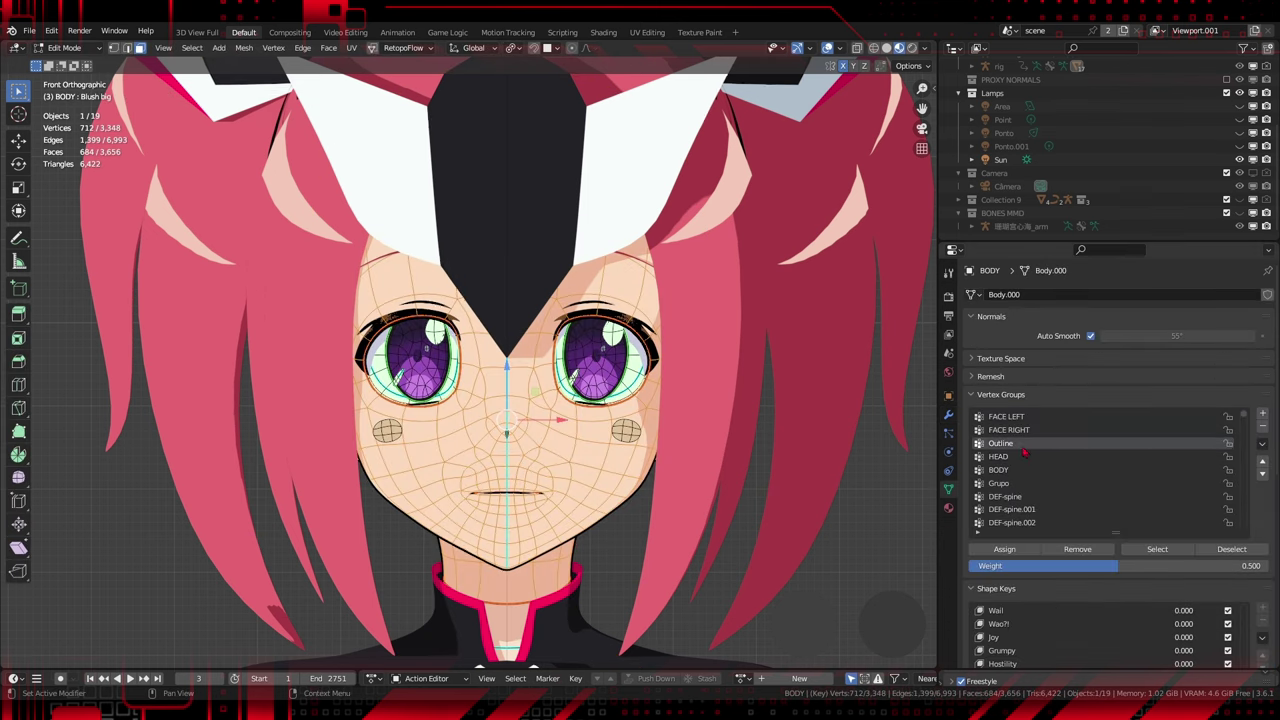
left_click(840, 49)
left_click(762, 505)
key("shift+z")
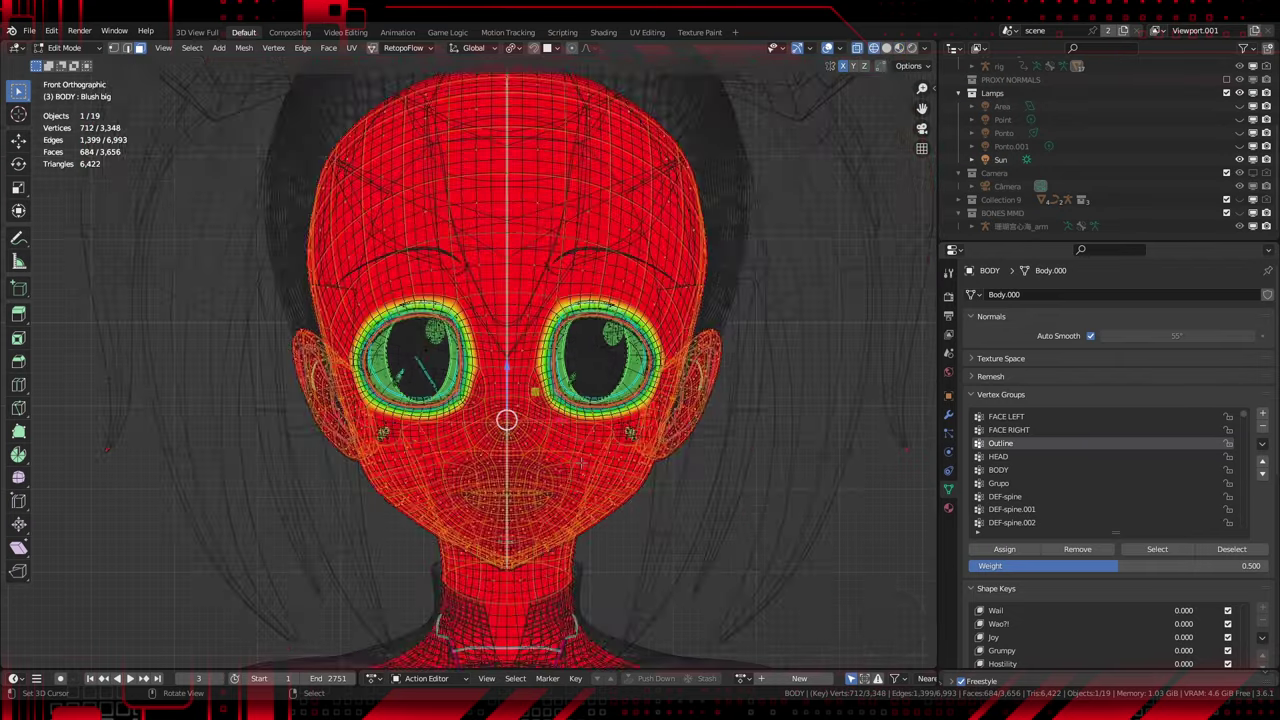
Examine the Outline weights across the face, eyes and body, and return to Object Mode with the shaded display.
scroll(725, 260, "up", 4)
scroll(725, 260, "down", 2)
middle_click_drag(725, 260, 575, 285)
scroll(575, 290, "down", 8)
middle_click_drag(560, 560, 578, 325, "shift")
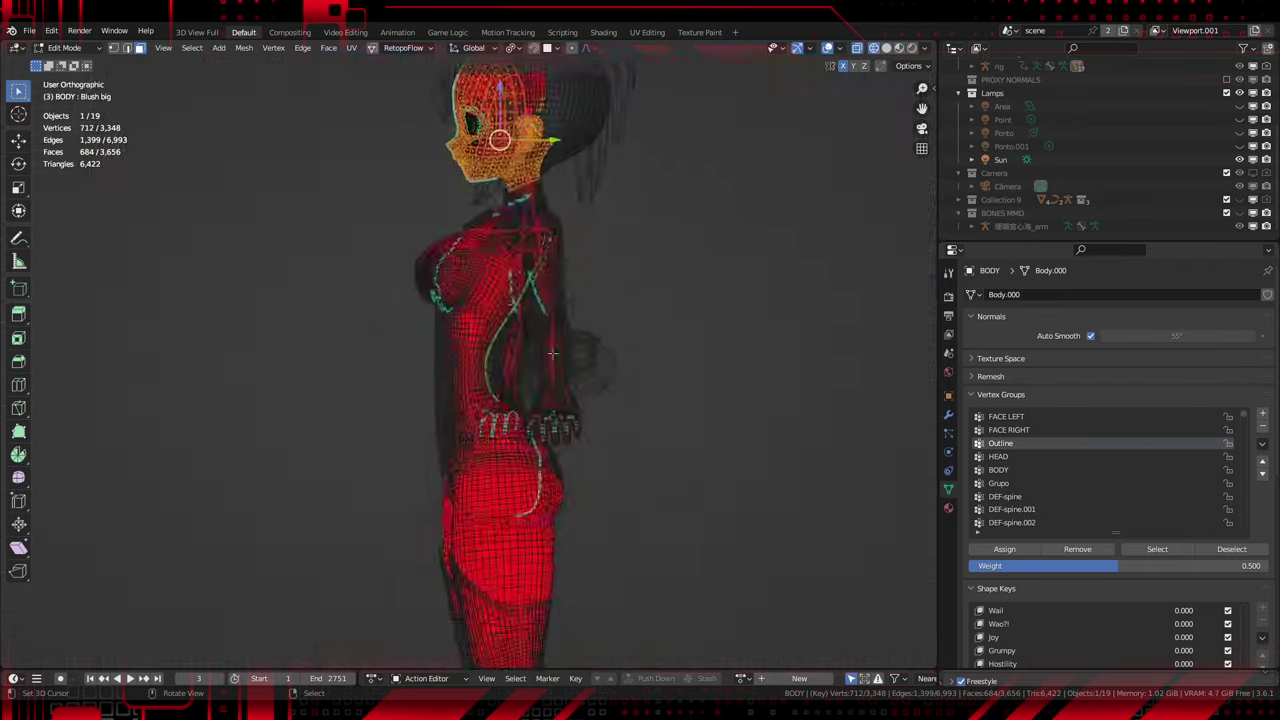
scroll(540, 380, "down", 3)
mouse_move(525, 385)
middle_mouse_down()
mouse_move(671, 396)
mouse_move(554, 486)
middle_mouse_up()
scroll(554, 486, "up", 7)
key("KP_1")
scroll(560, 471, "up", 5)
middle_click_drag(511, 327, 551, 477, "shift")
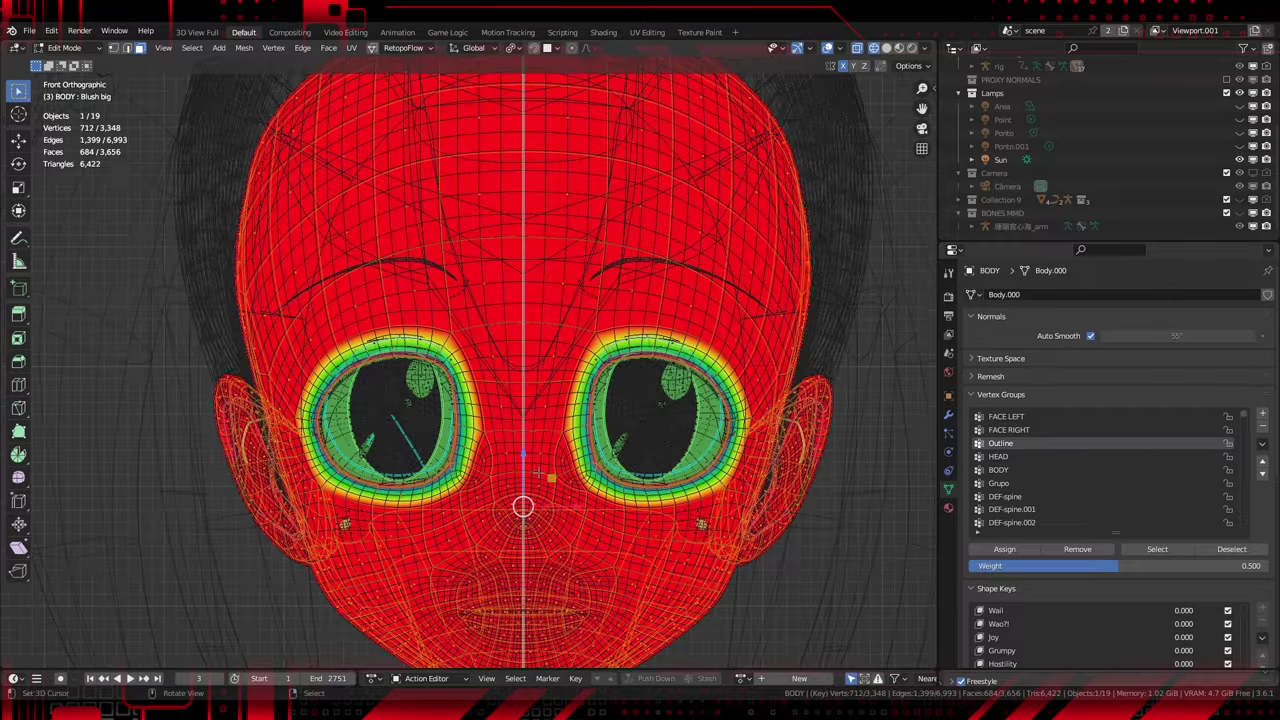
key("shift+z")
key("Tab")
scroll(540, 455, "down", 2)
Examine the node setup of the body's last Outline material in the Shading workspace and return to the Default workspace.
left_click(949, 507)
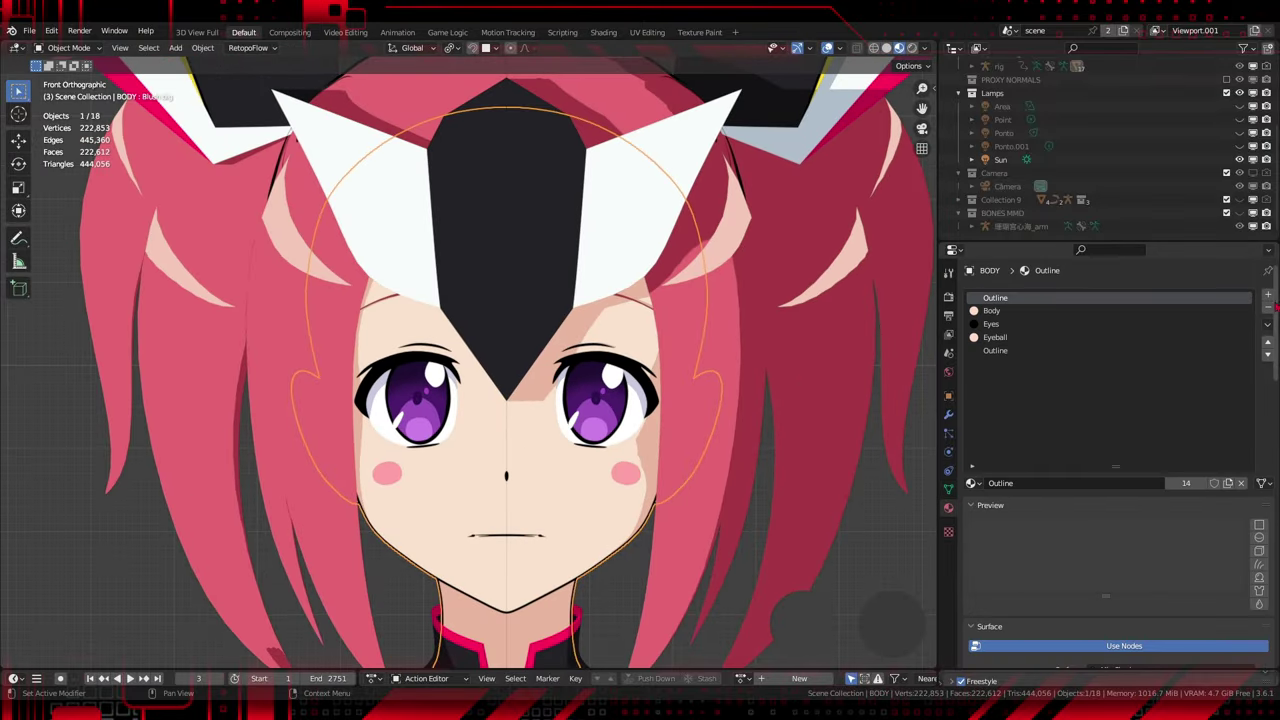
left_click(1010, 352)
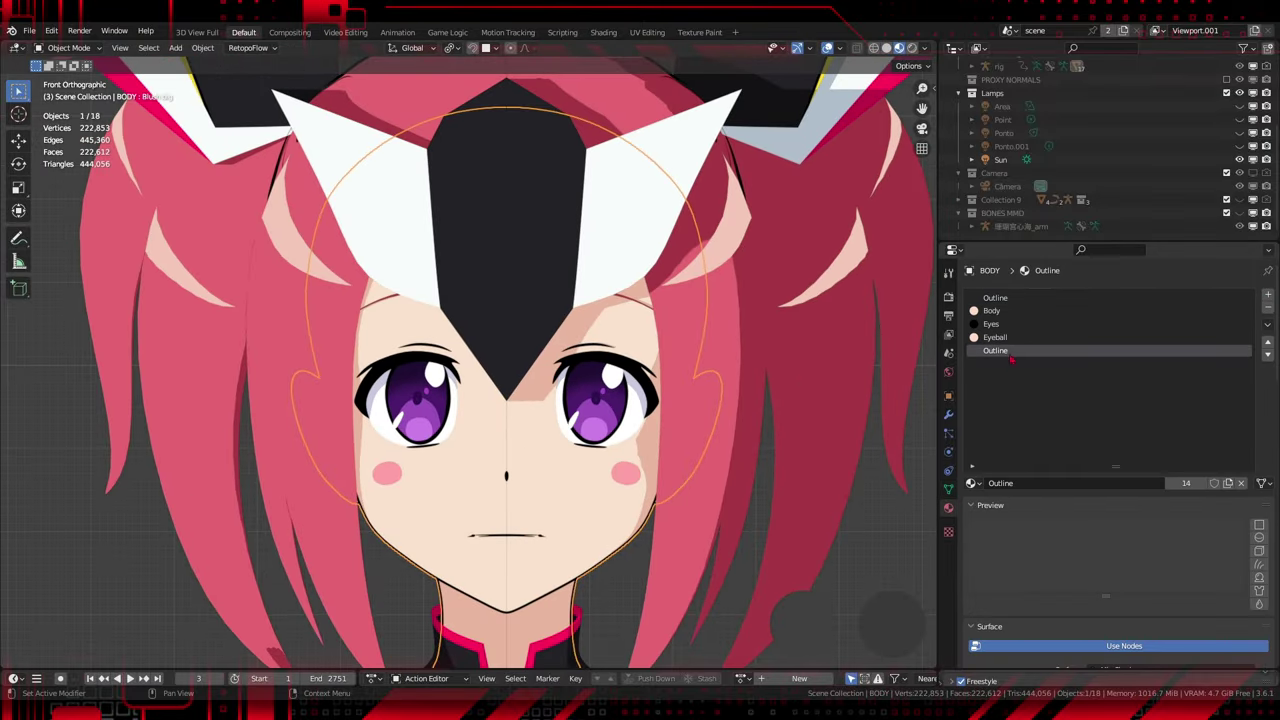
left_click(602, 32)
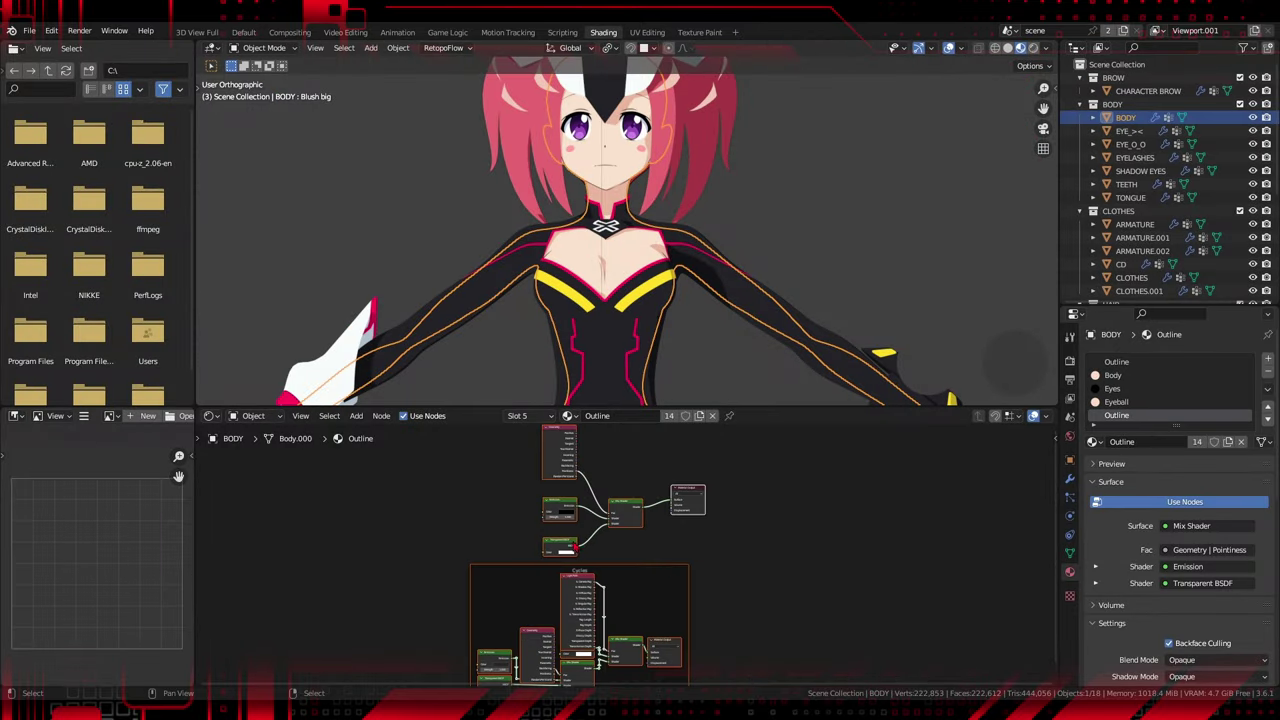
scroll(575, 547, "down", 3)
left_click_drag(659, 407, 659, 56)
middle_click_drag(585, 381, 651, 371)
scroll(650, 371, "up", 1)
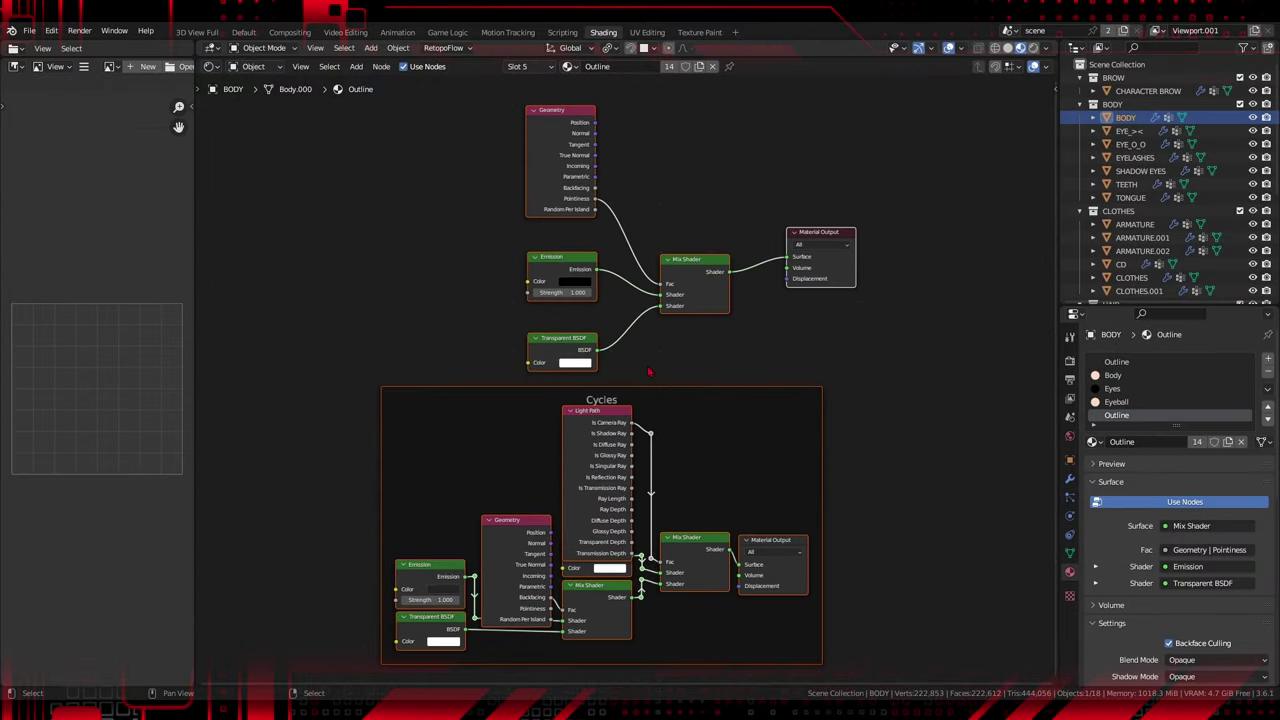
left_click(244, 32)
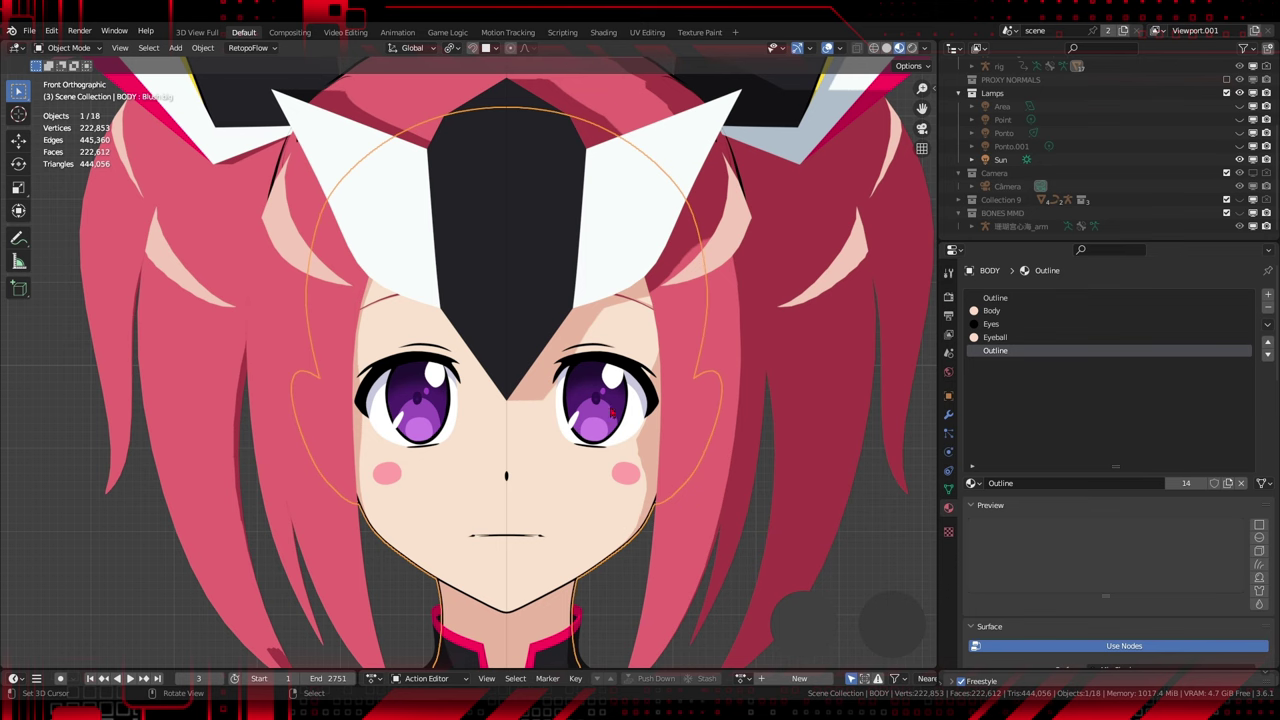
Search all add-ons in the preferences for "copy" and check that Interface: Copy Attributes Menu is enabled.
left_click(51, 31)
left_click(80, 224)
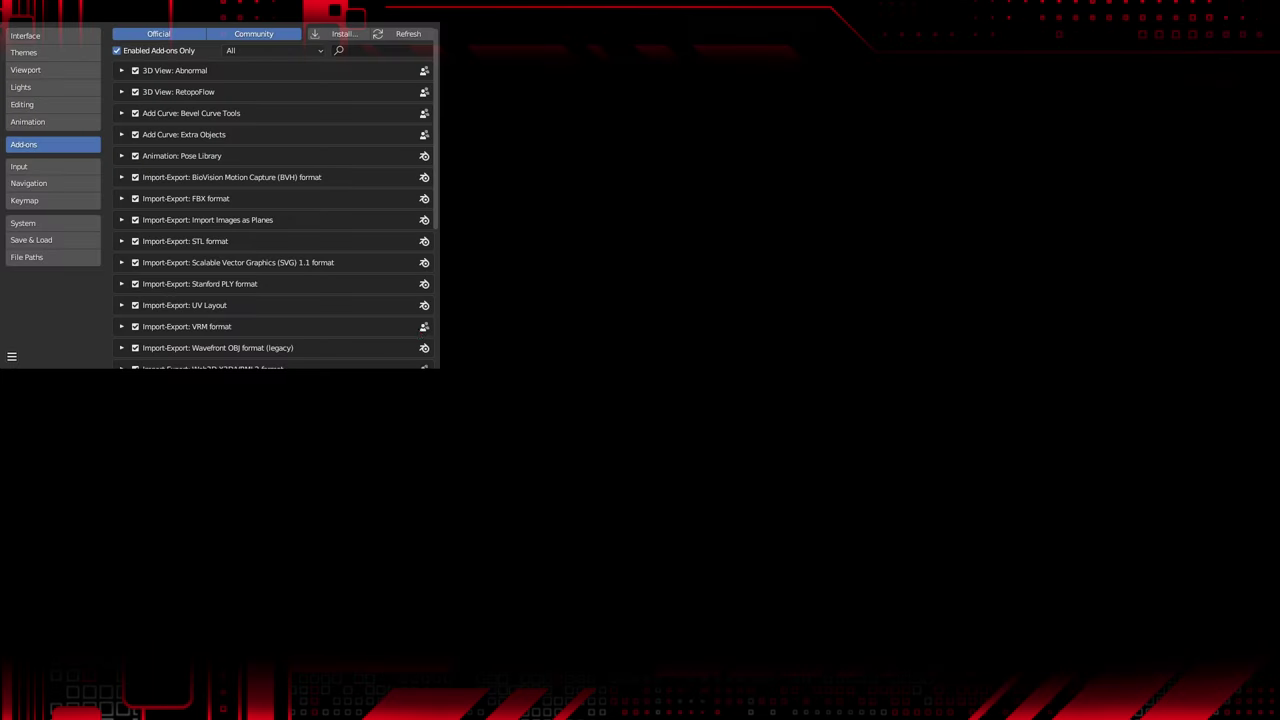
left_click(392, 20)
left_click(118, 51)
left_click(997, 54)
type("copy")
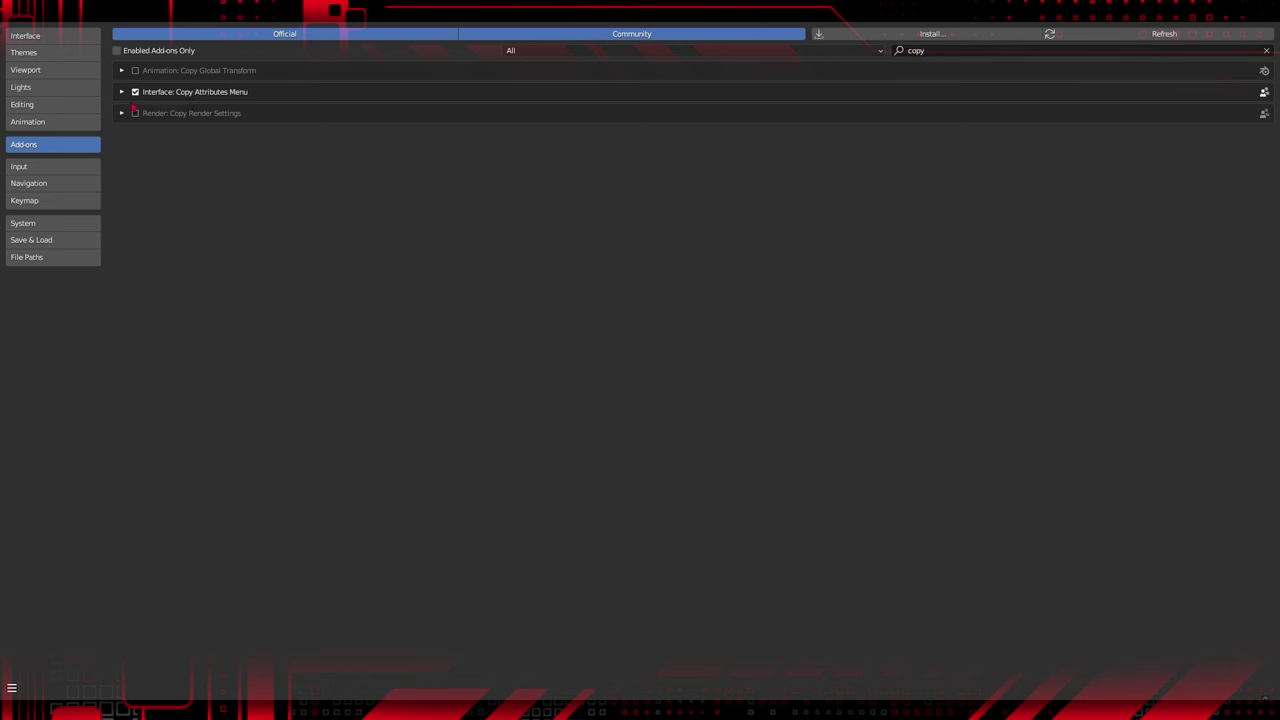
left_click(122, 92)
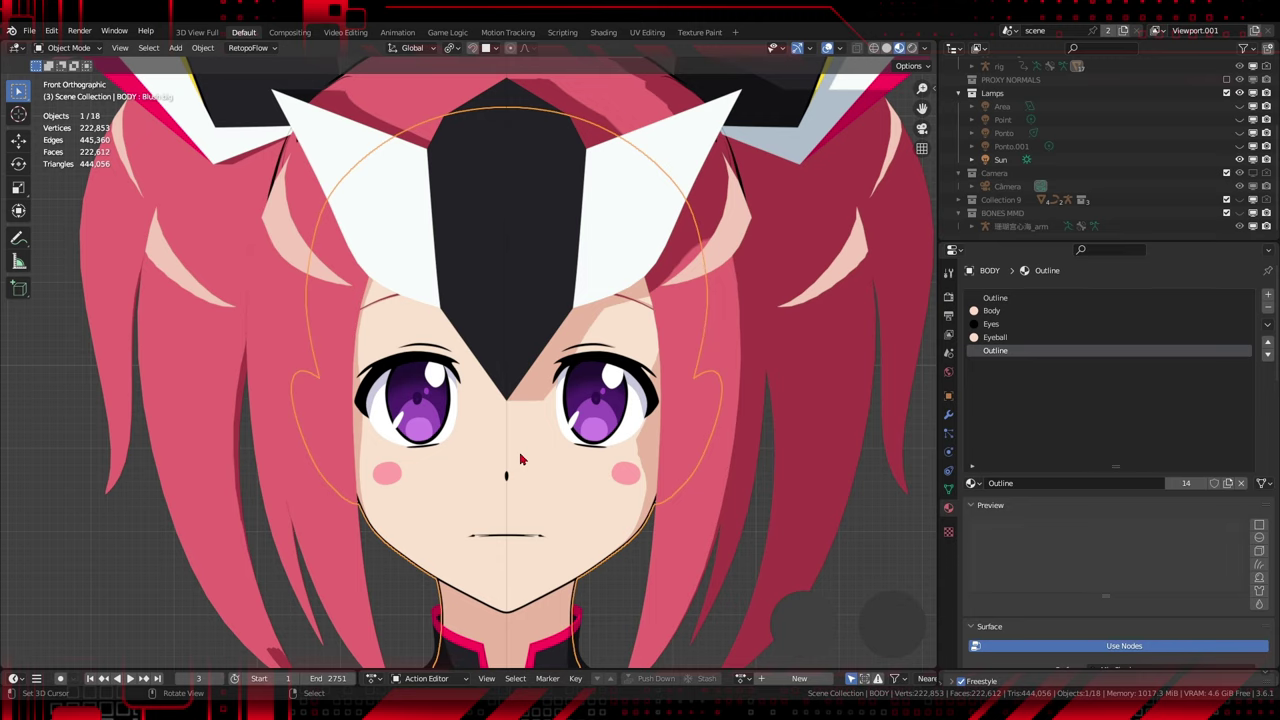
Select all the character's objects with the body active and copy its Outline modifier to them with Copy Selected Modifiers.
scroll(577, 492, "down", 2)
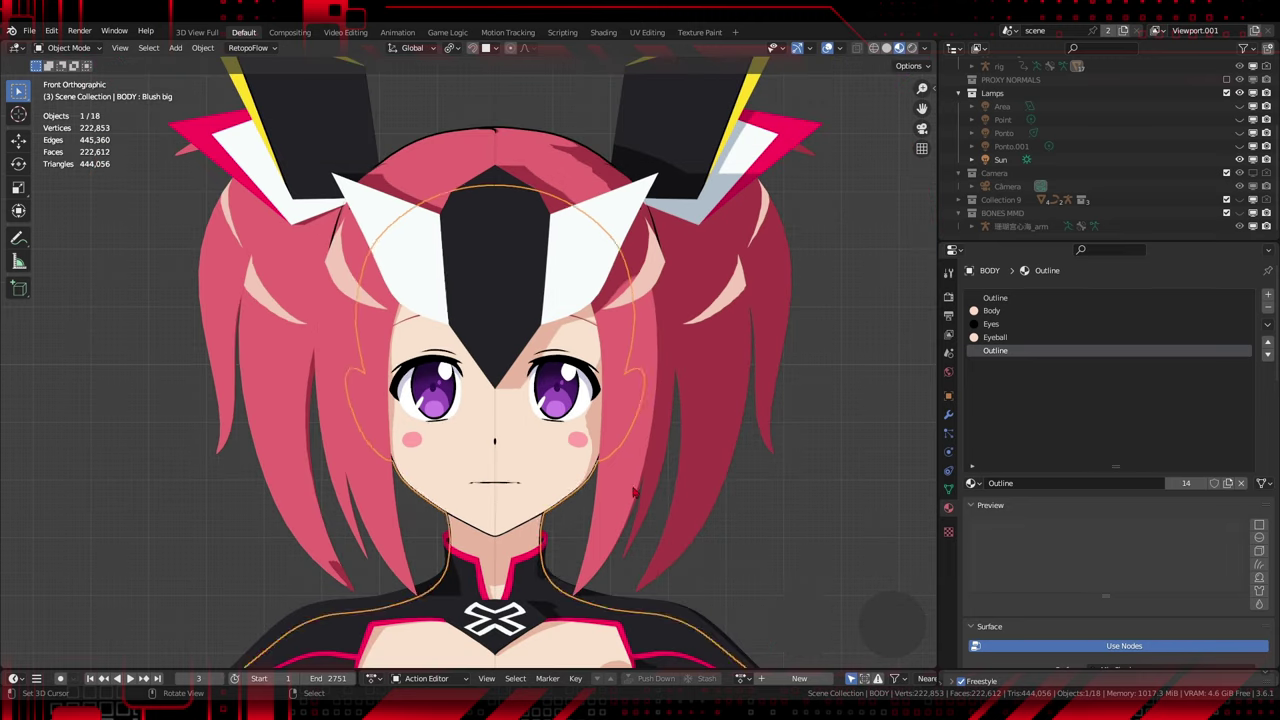
right_click(576, 490, "shift")
key("ctrl+c")
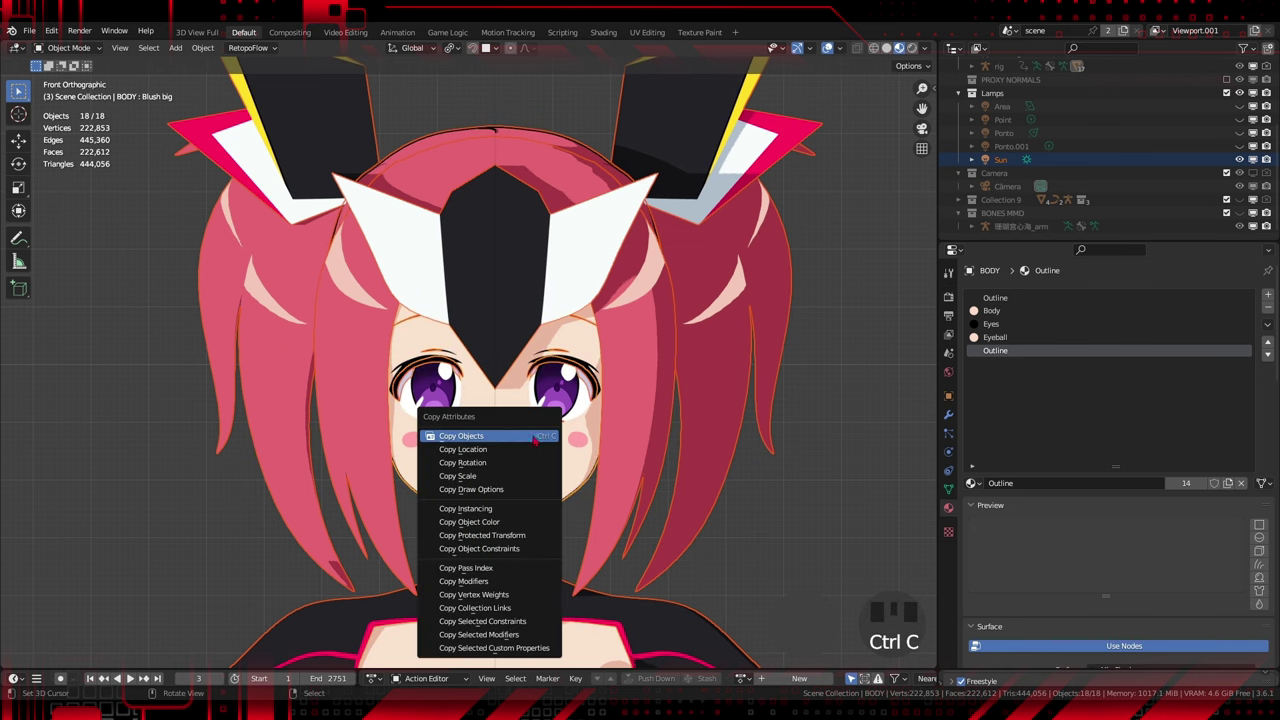
left_click(480, 636)
left_click(490, 682)
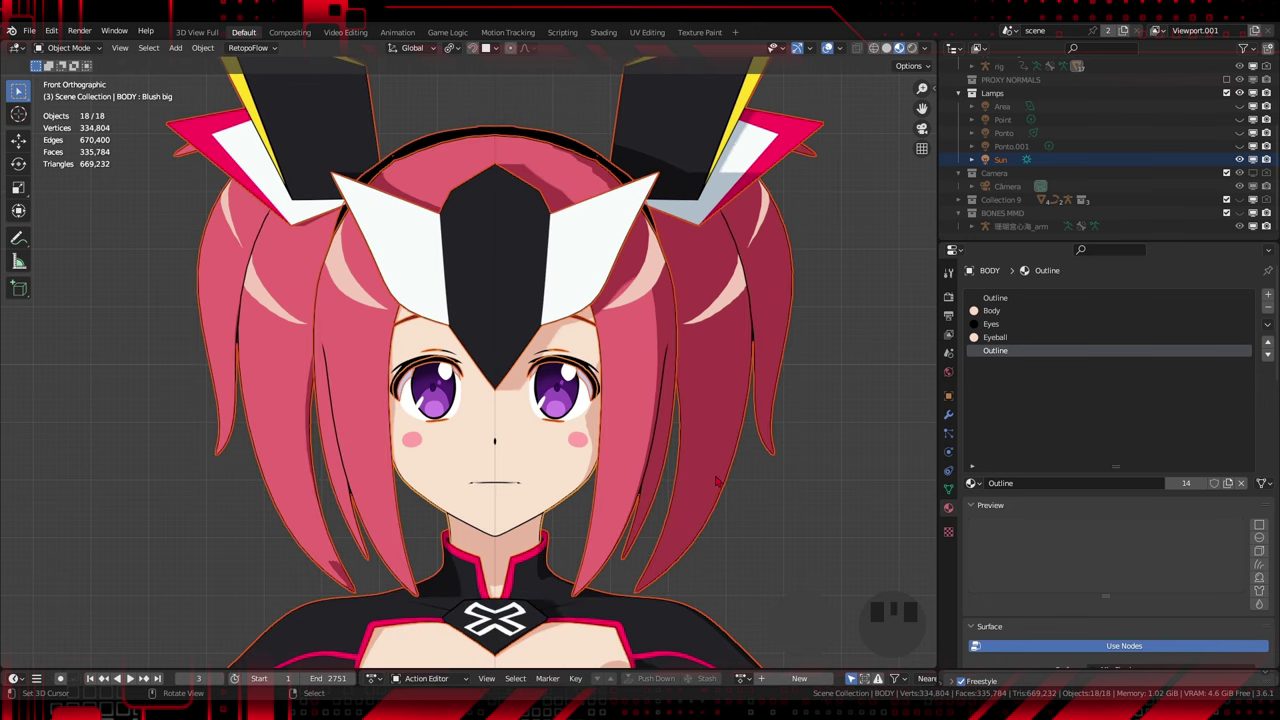
Select the HAIR BACK mesh and inspect its copied Outline modifier's settings and its material slots.
middle_click_drag(749, 458, 764, 447)
right_click(764, 447)
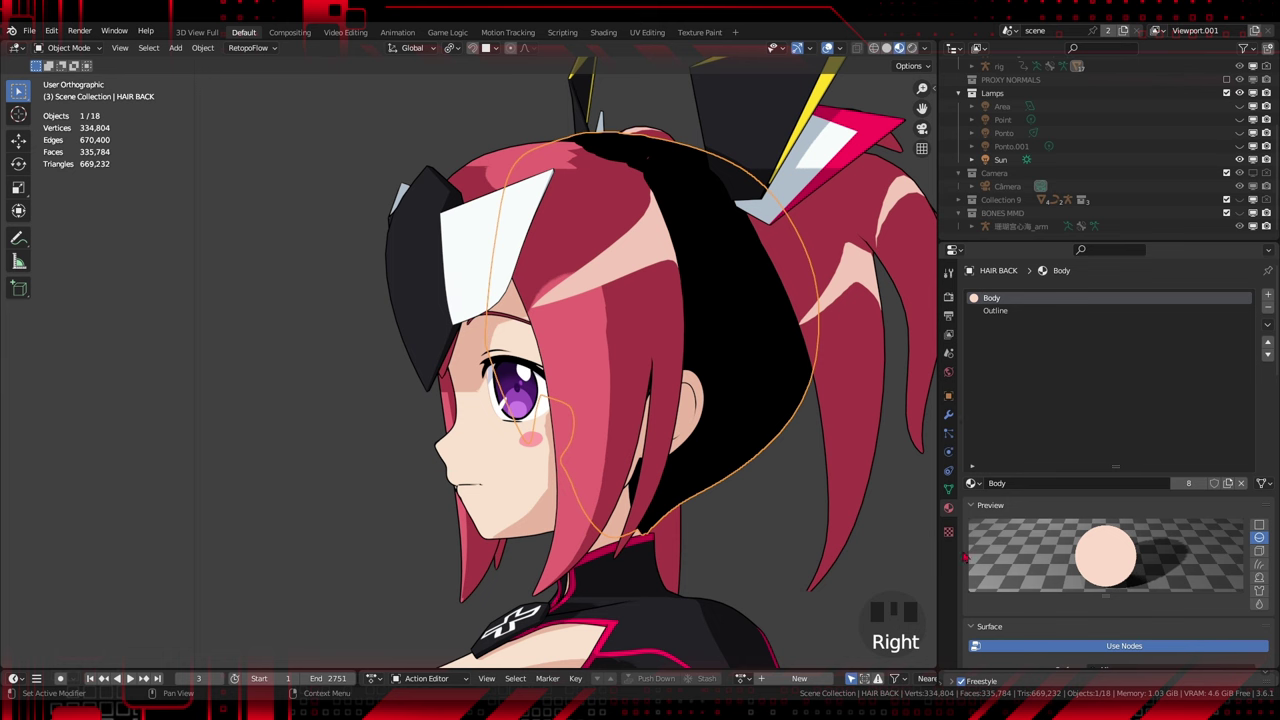
left_click(949, 414)
left_click(971, 334)
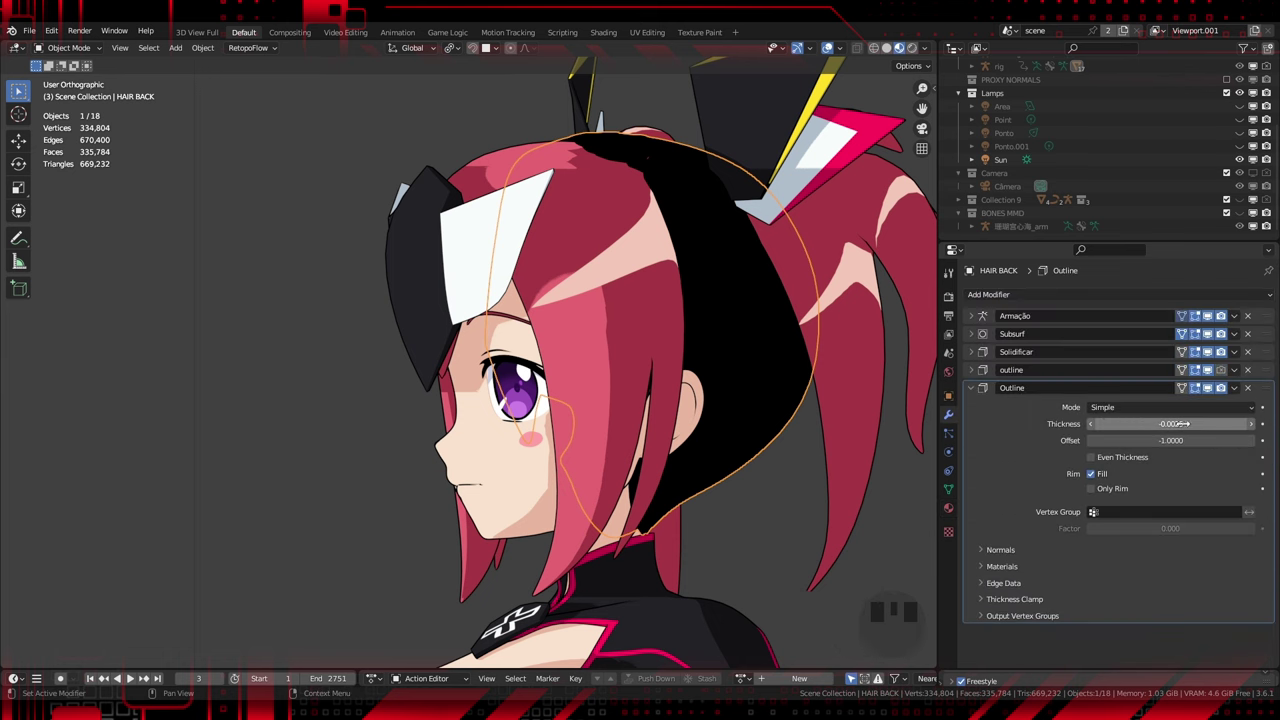
left_click(1252, 428)
left_click(1092, 426)
left_click_drag(1098, 441, 1262, 441)
left_click(948, 508)
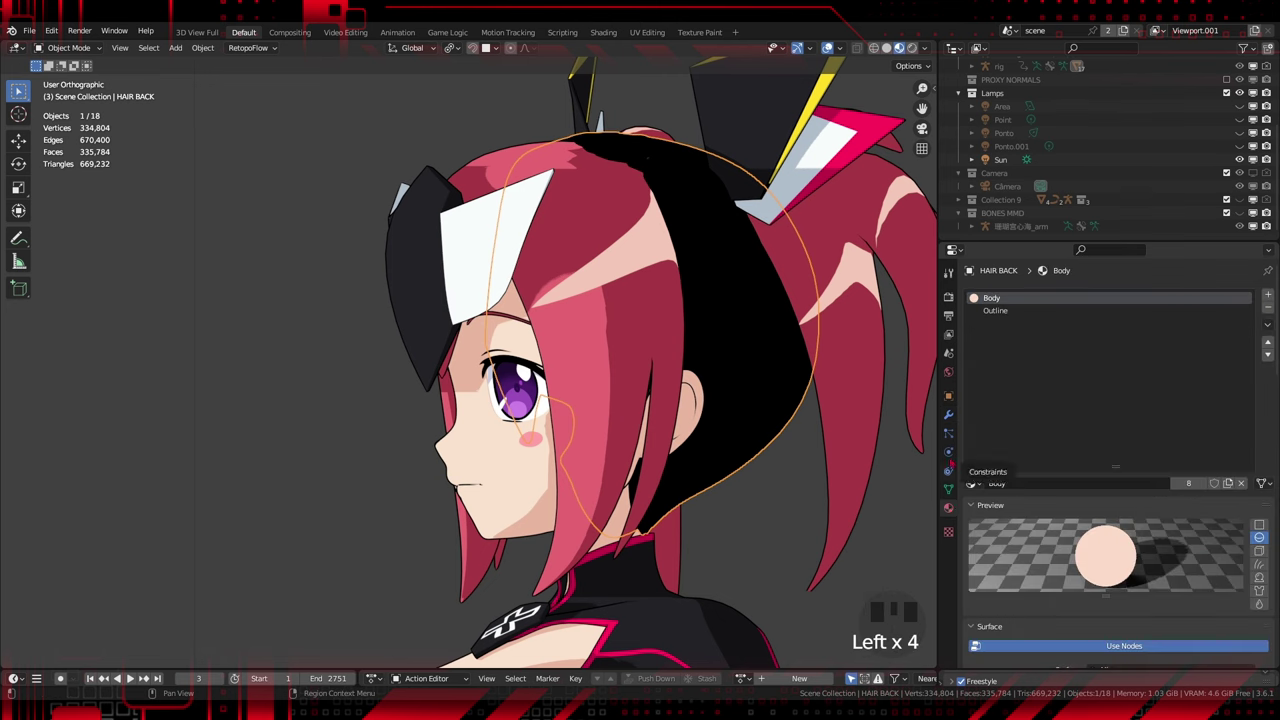
Set the Outline modifier's material offset to 2 on the back hair.
left_click(948, 413)
left_click(985, 568)
left_click(1093, 588)
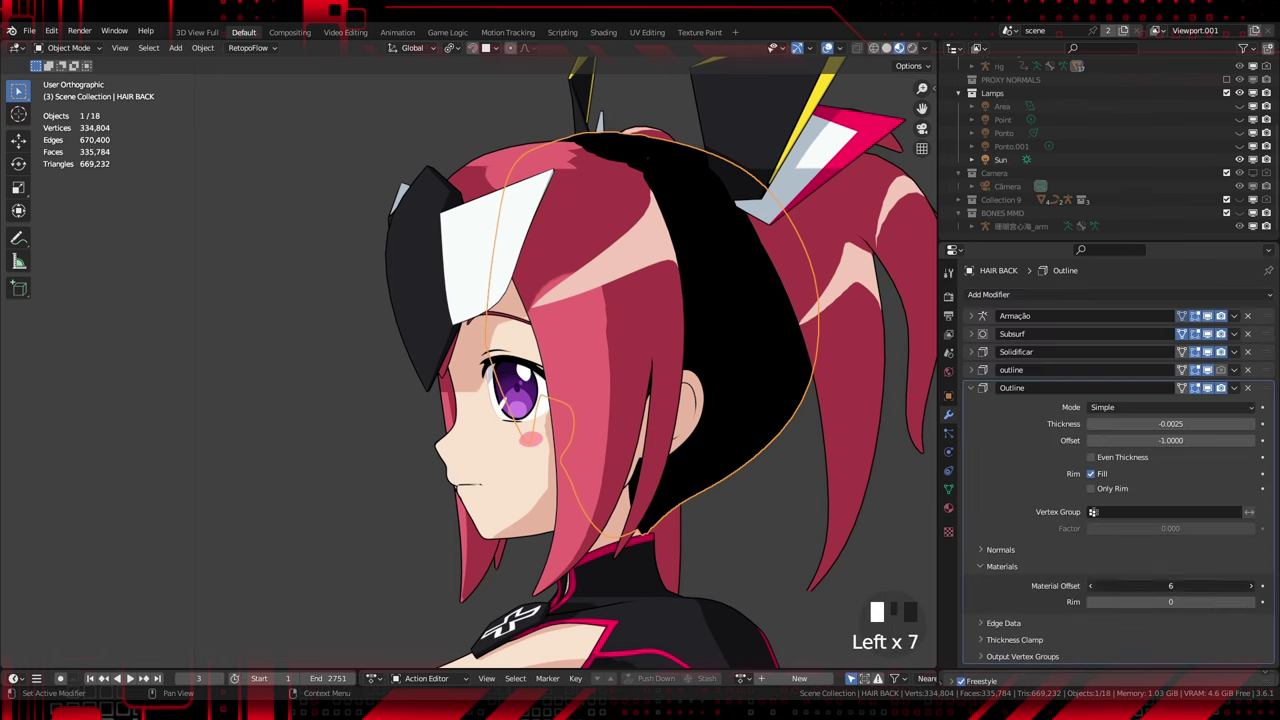
left_click(1093, 588)
left_click(1093, 588)
left_click(1093, 588)
left_click(1093, 588)
left_click(1093, 588)
left_click(1250, 588)
left_click(1251, 585)
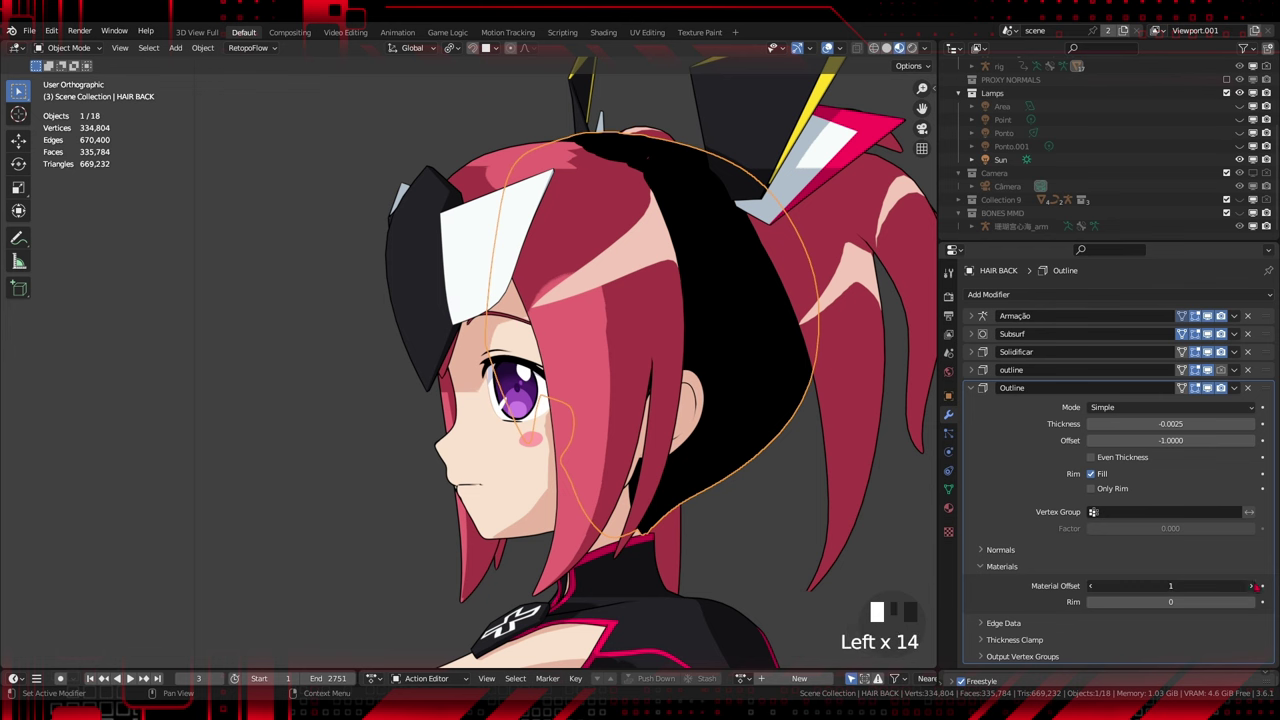
Remove the older lowercase outline modifier from the back hair and check the head from the front.
left_click(1207, 388)
left_click(1207, 388)
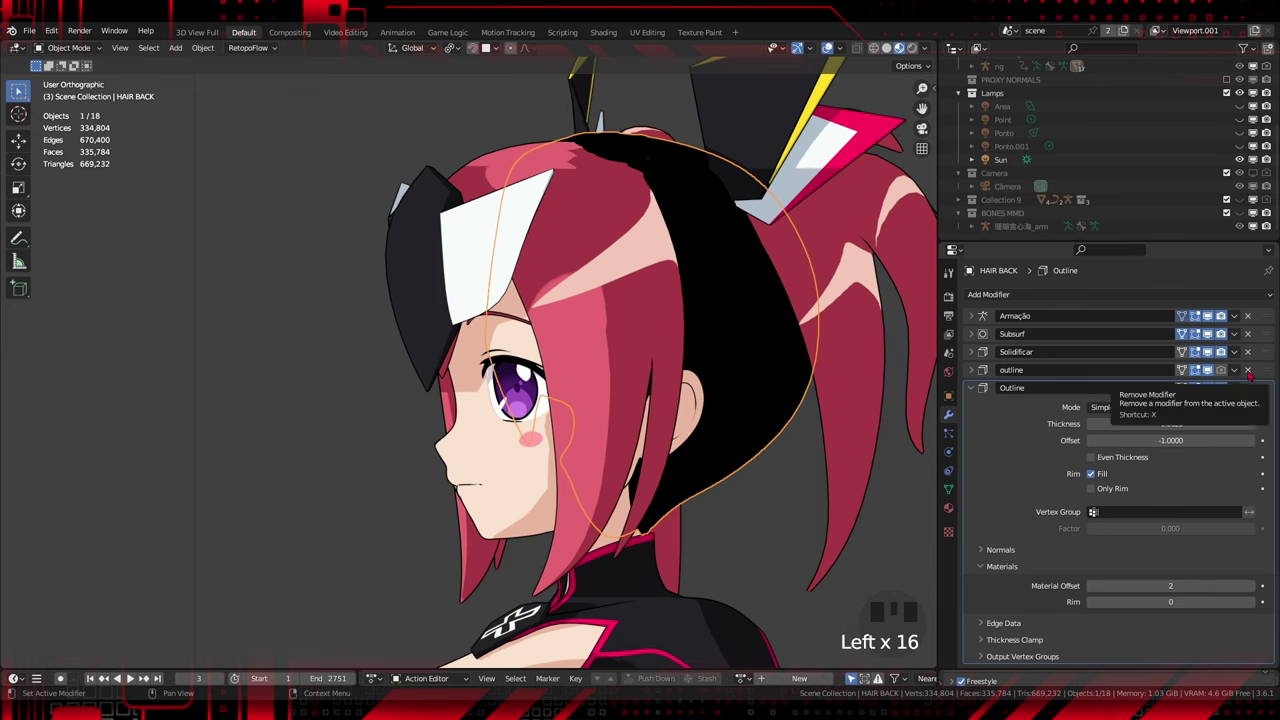
left_click(1247, 370)
middle_click_drag(789, 447, 605, 412, "shift")
scroll(640, 380, "up", 3)
scroll(605, 412, "down", 5)
key("KP_1")
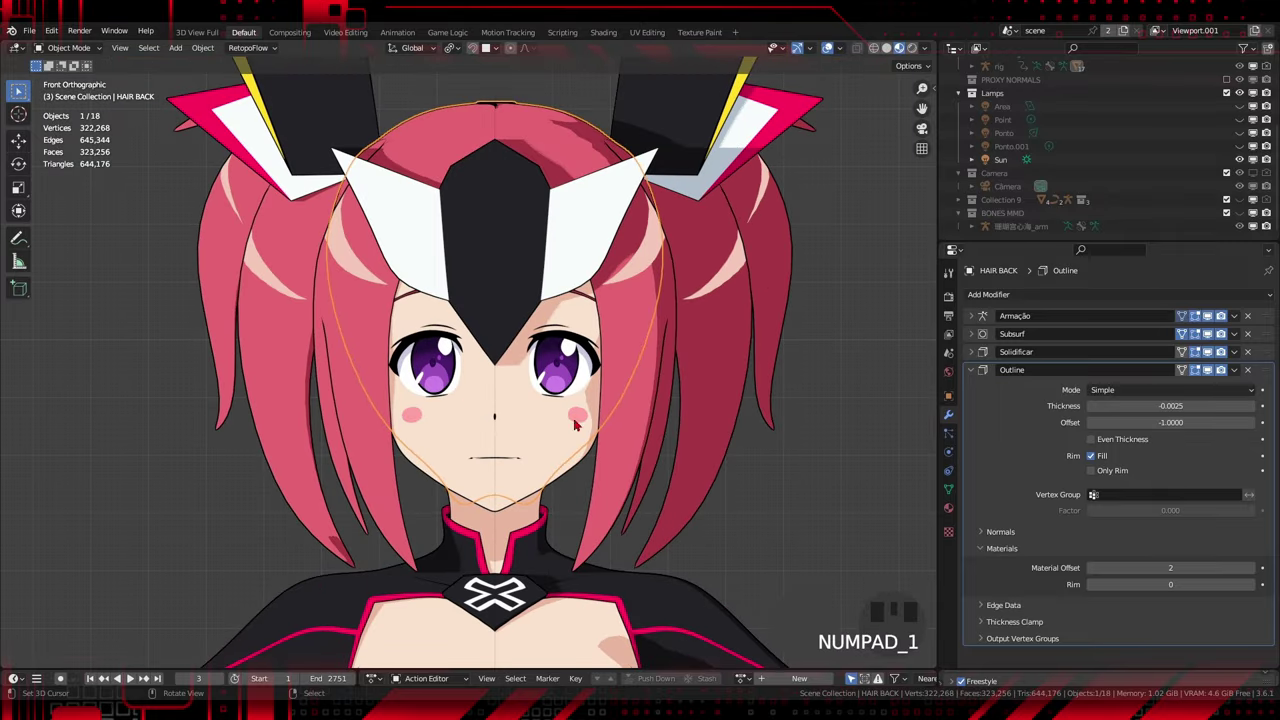
scroll(577, 428, "up", 2)
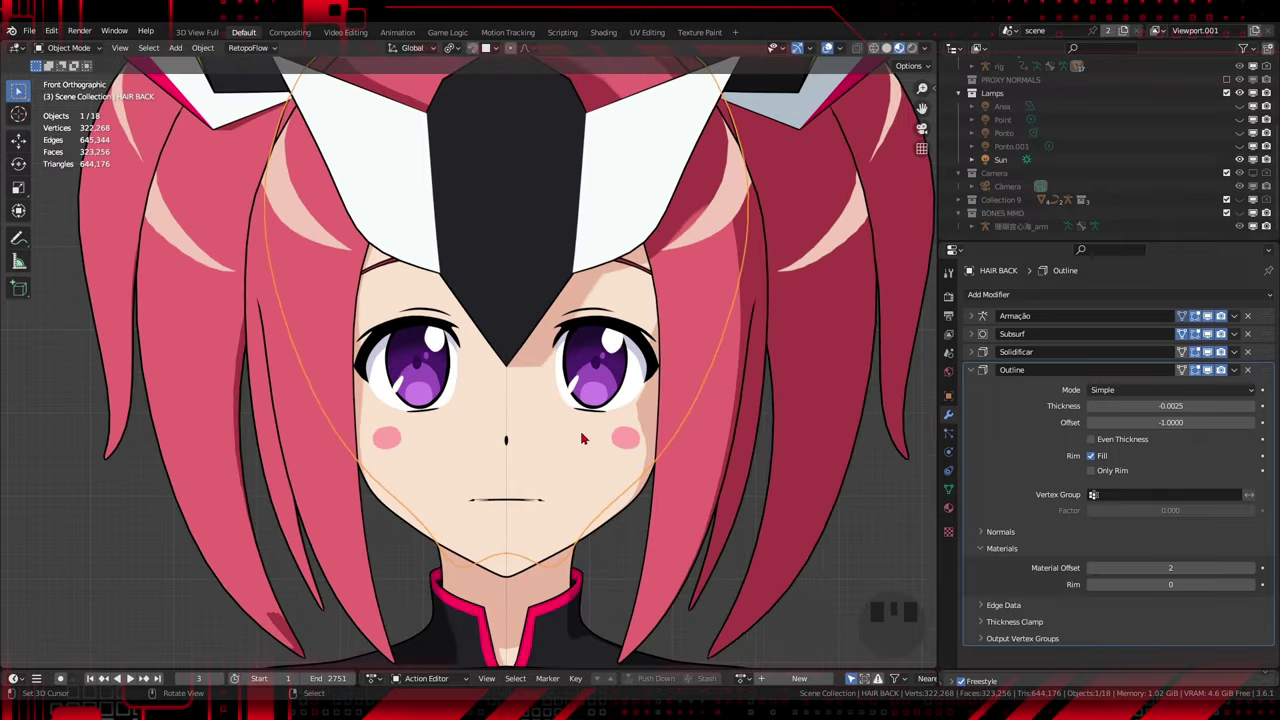
Select the CLOTHES mesh at the thighs and check its Outline modifier's effect on the leg edges.
scroll(582, 438, "down", 5)
middle_click_drag(582, 438, 543, 314, "shift")
scroll(520, 420, "down", 2)
scroll(560, 437, "up", 3)
scroll(545, 395, "up", 5)
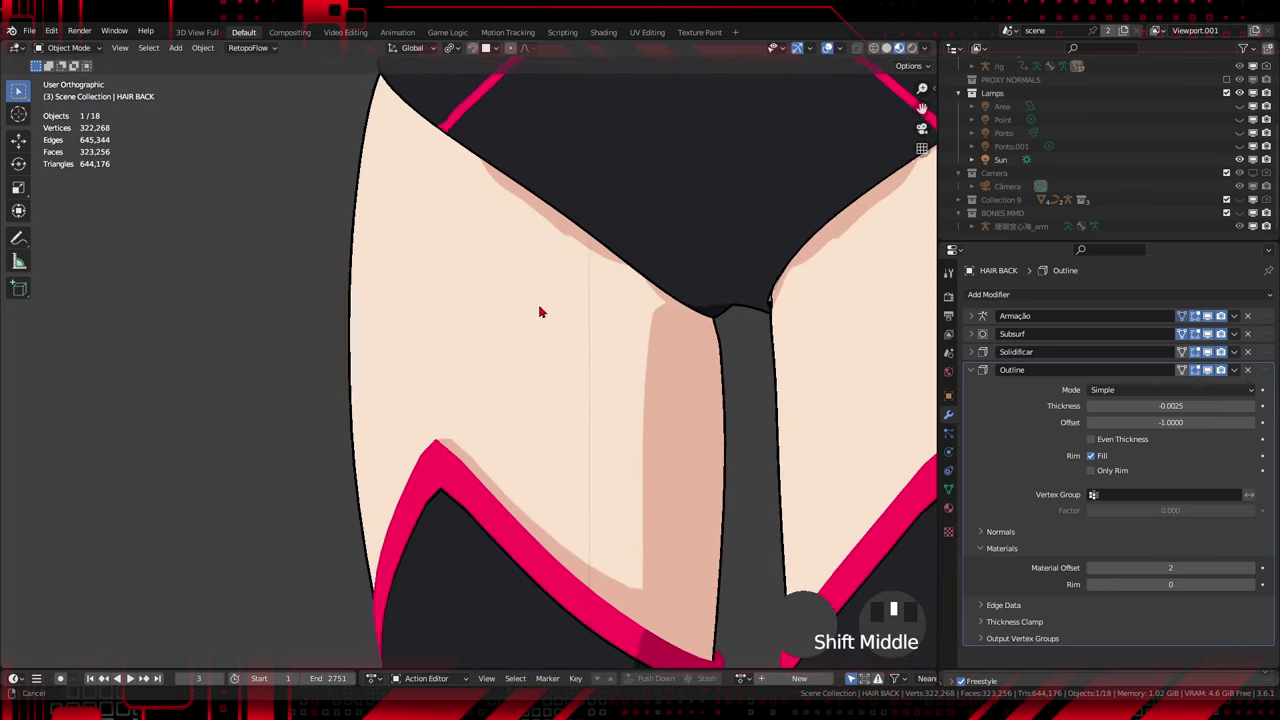
right_click(543, 314)
right_click(543, 314)
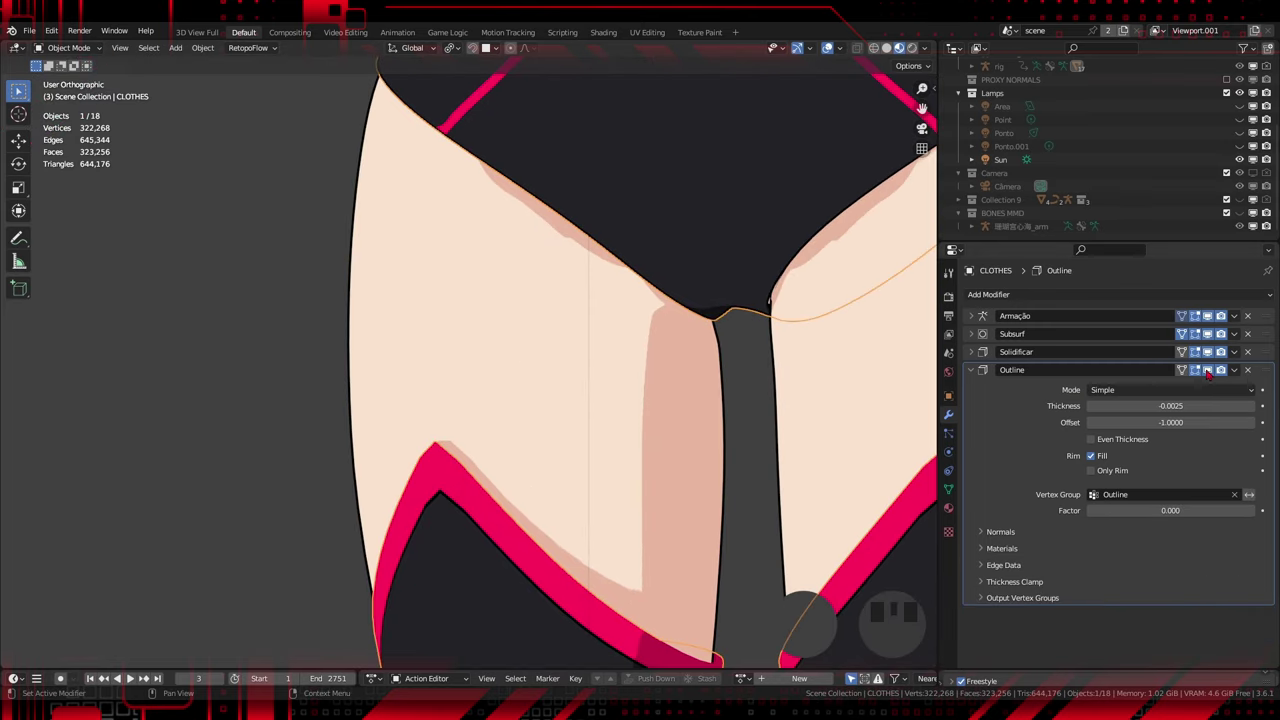
left_click(628, 492)
left_click(628, 492)
Clear the Outline vertex group from the clothes' Outline modifier.
scroll(485, 492, "down", 1)
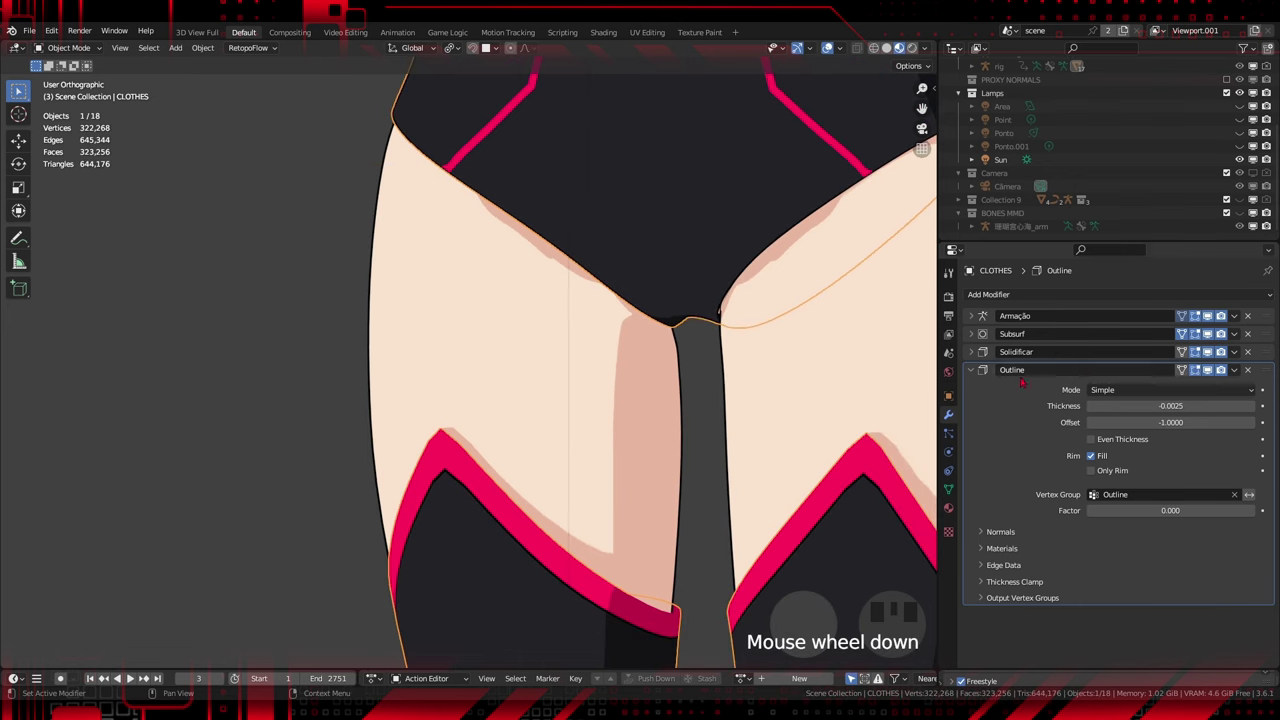
middle_click_drag(531, 330, 531, 406, "shift")
scroll(509, 434, "down", 5)
key("Tab")
key("Tab")
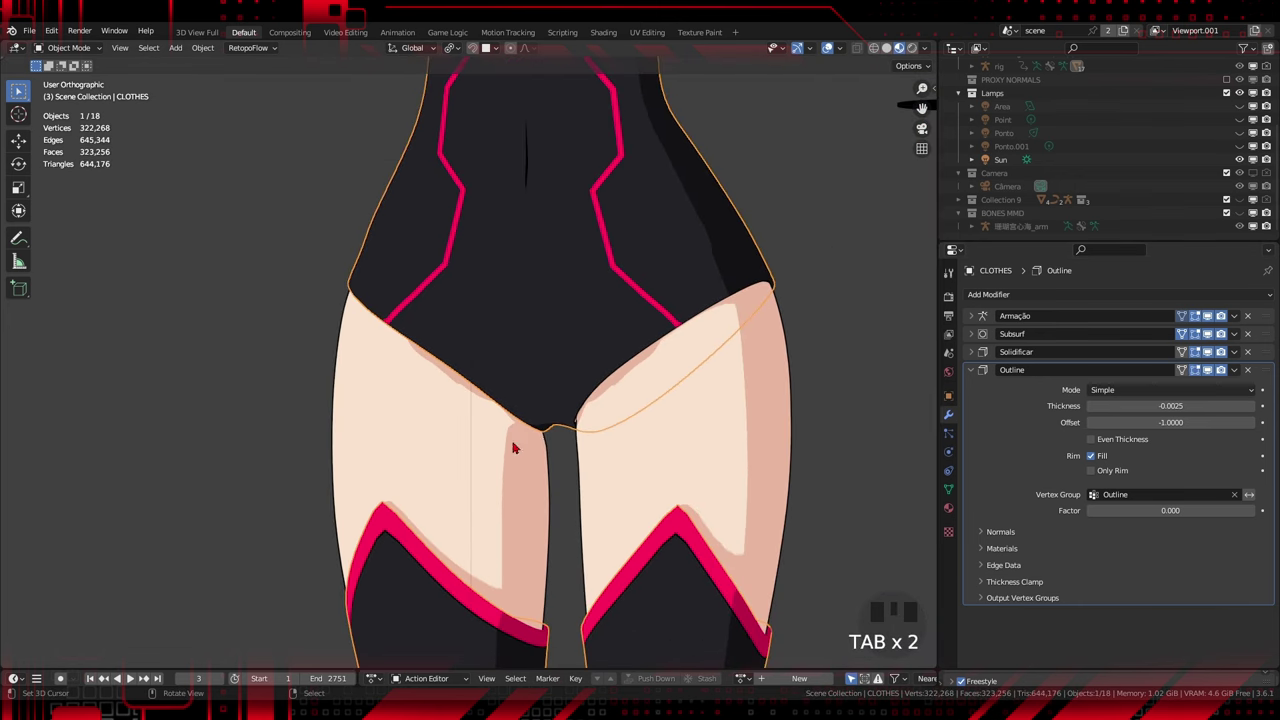
left_click(1237, 494)
Examine the outlines along the legs and stockings, and on the torso and head from the front.
scroll(603, 490, "up", 3)
middle_click_drag(620, 640, 590, 410, "shift")
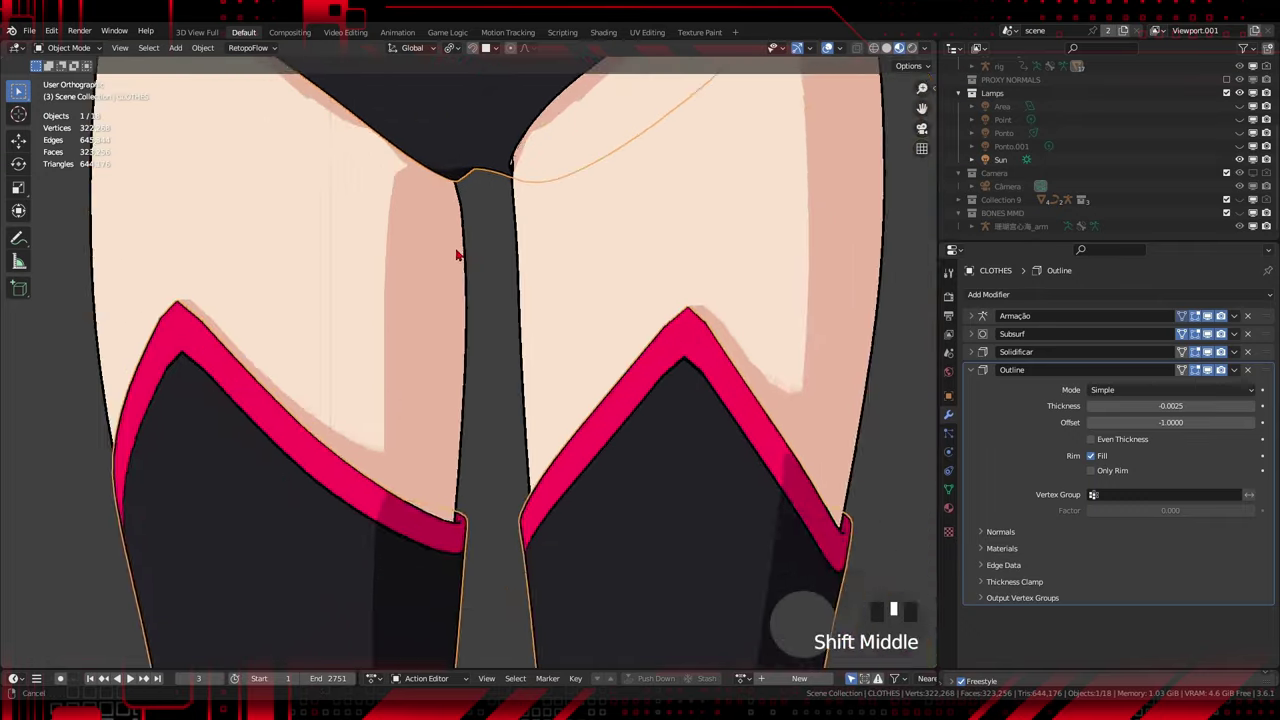
scroll(603, 490, "up", 3)
scroll(603, 490, "down", 5)
middle_click_drag(462, 315, 480, 537, "shift")
key("KP_1")
scroll(503, 251, "down", 3)
middle_click_drag(503, 251, 530, 530, "shift")
middle_click_drag(515, 230, 543, 480, "shift")
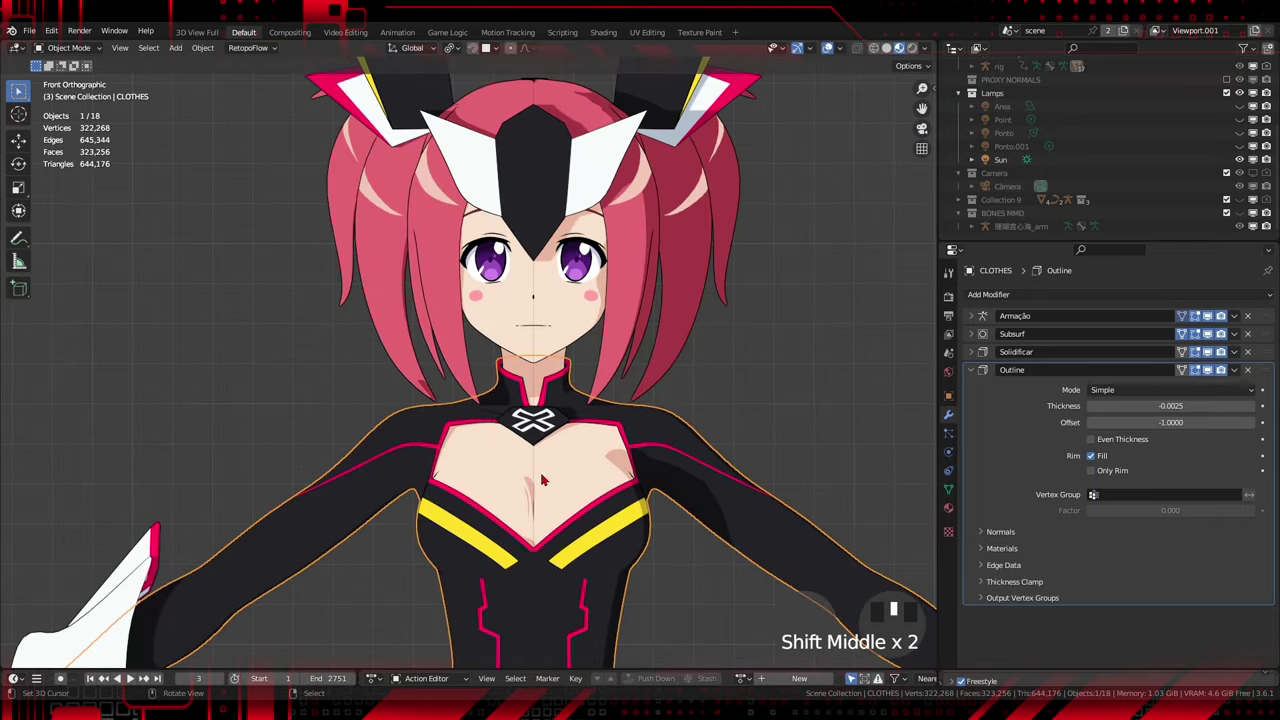
middle_click_drag(570, 398, 528, 480, "shift")
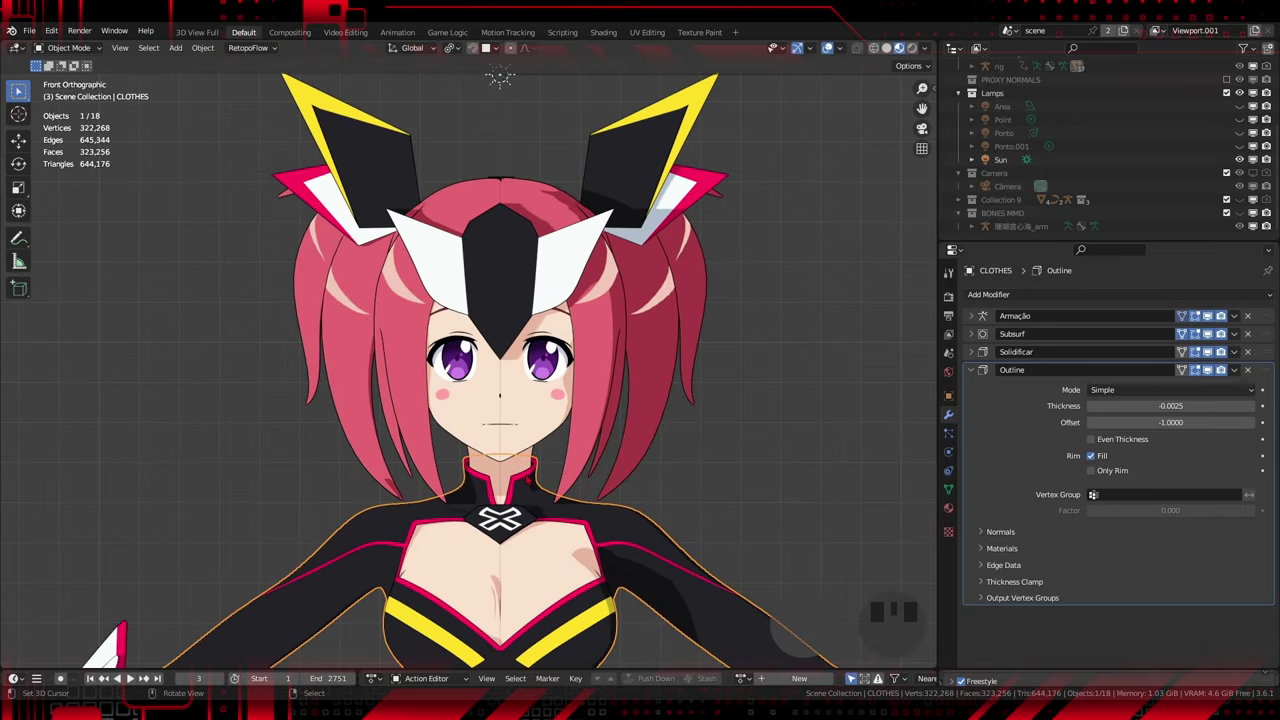